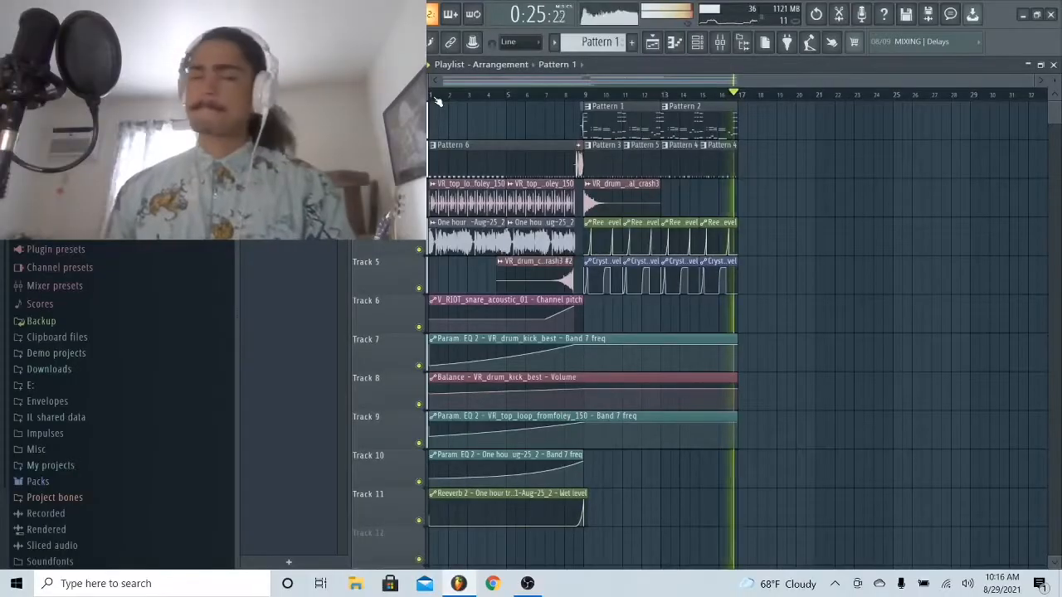
# Move the playhead to bar 9 and open the Serum instance of the bass 1 channel in Pattern 1
pyautogui.press('space')
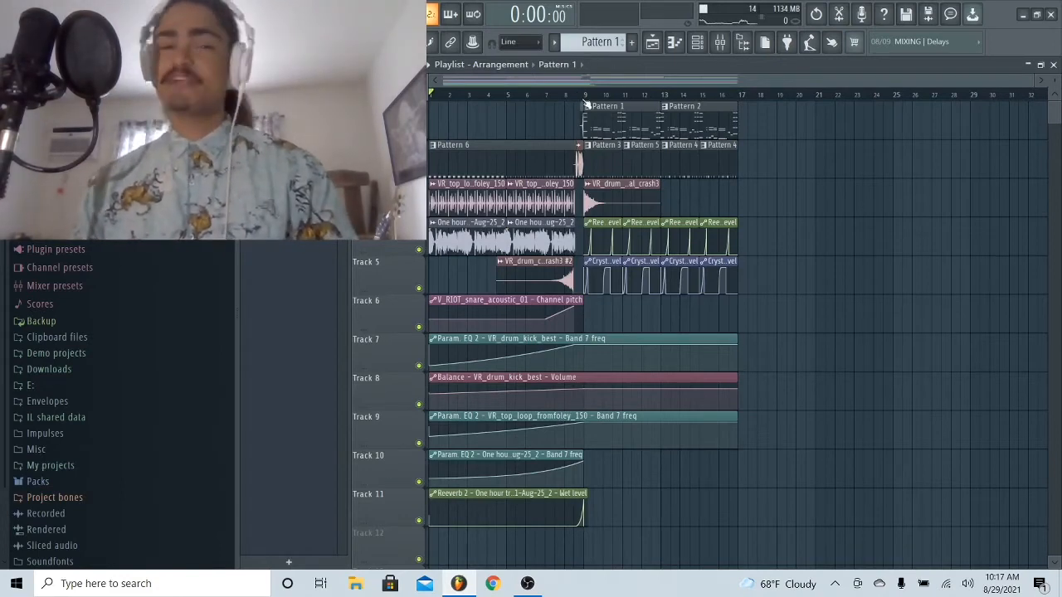
pyautogui.click(585, 100)
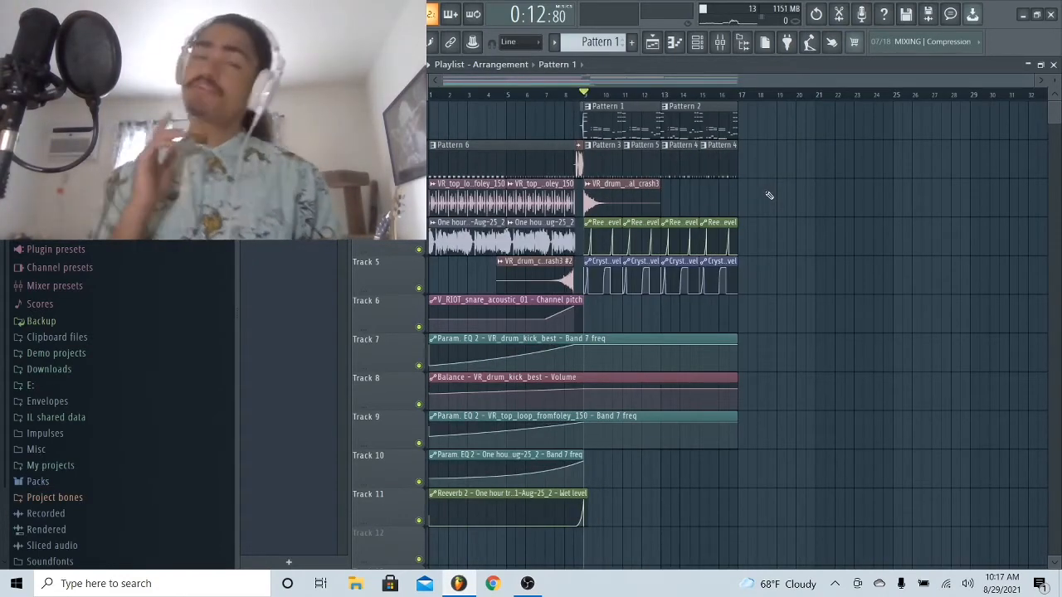
pyautogui.doubleClick(651, 129)
pyautogui.press('F6')
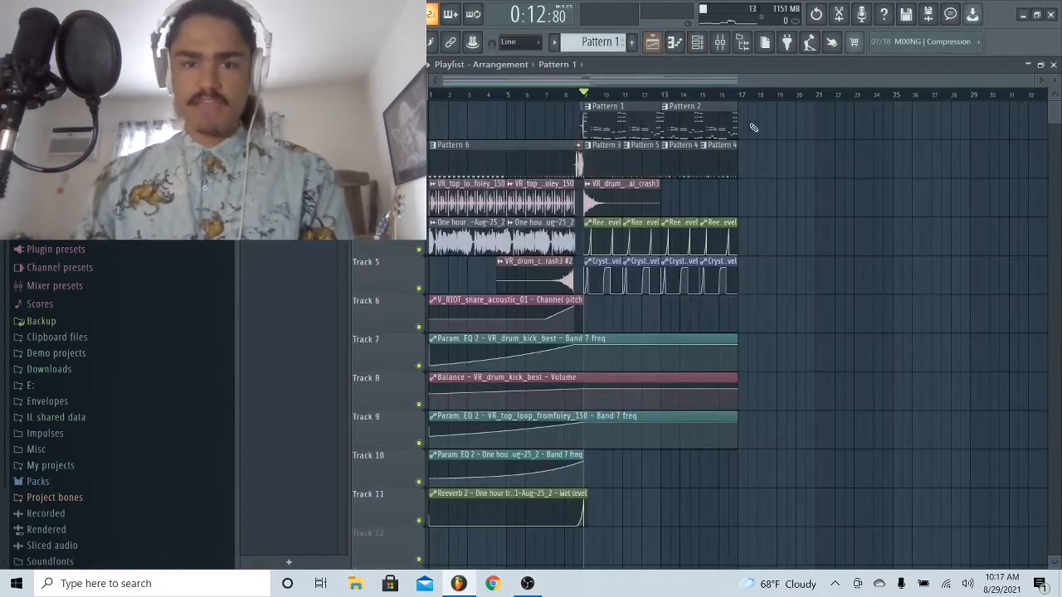
pyautogui.press('F6')
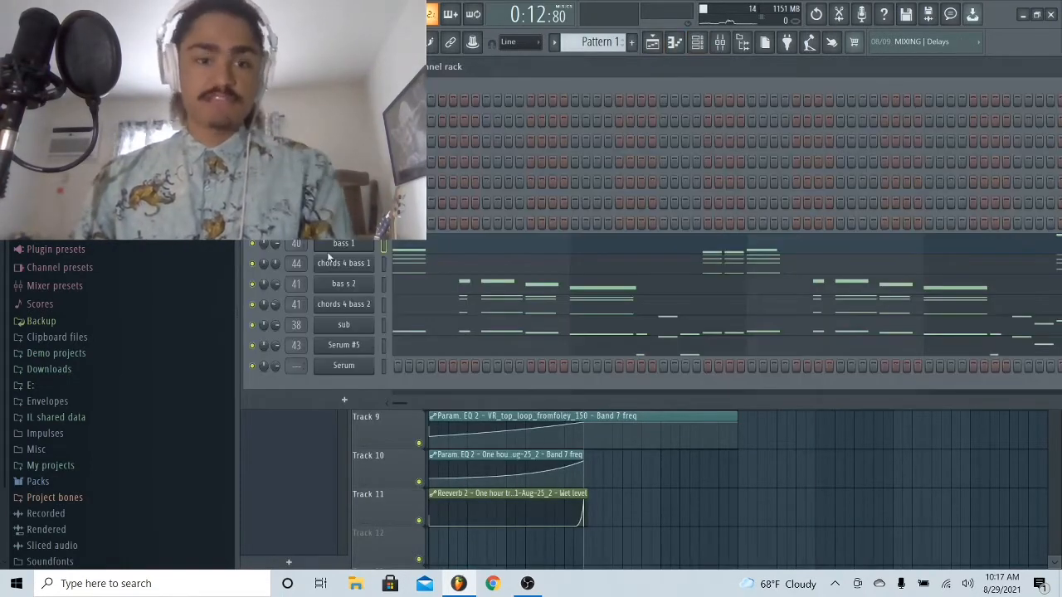
pyautogui.click(332, 262)
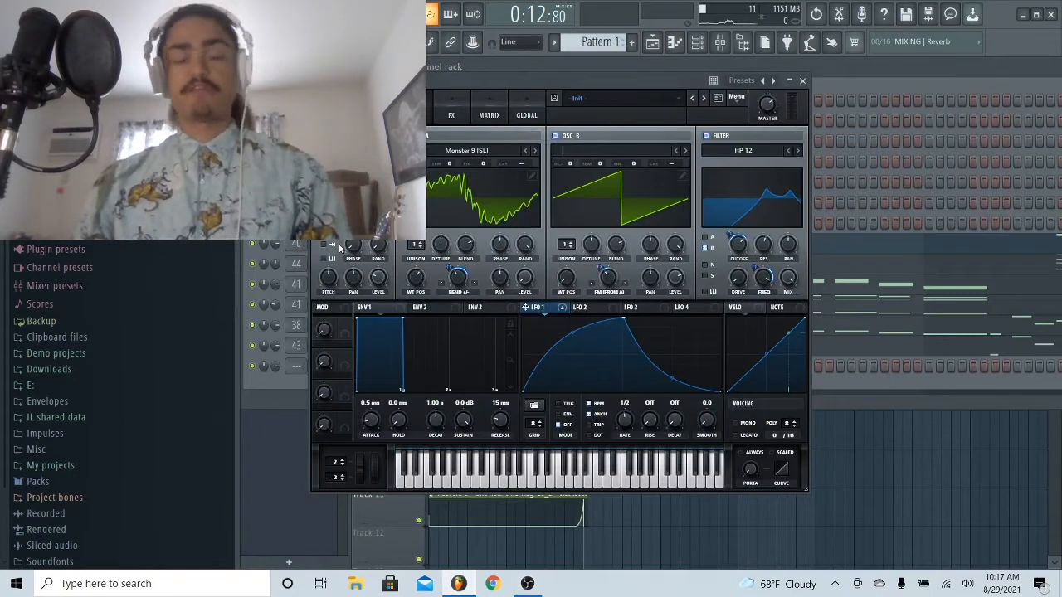
# Audition the bass 1 mixer track on its own from bar 9
pyautogui.click(652, 42)
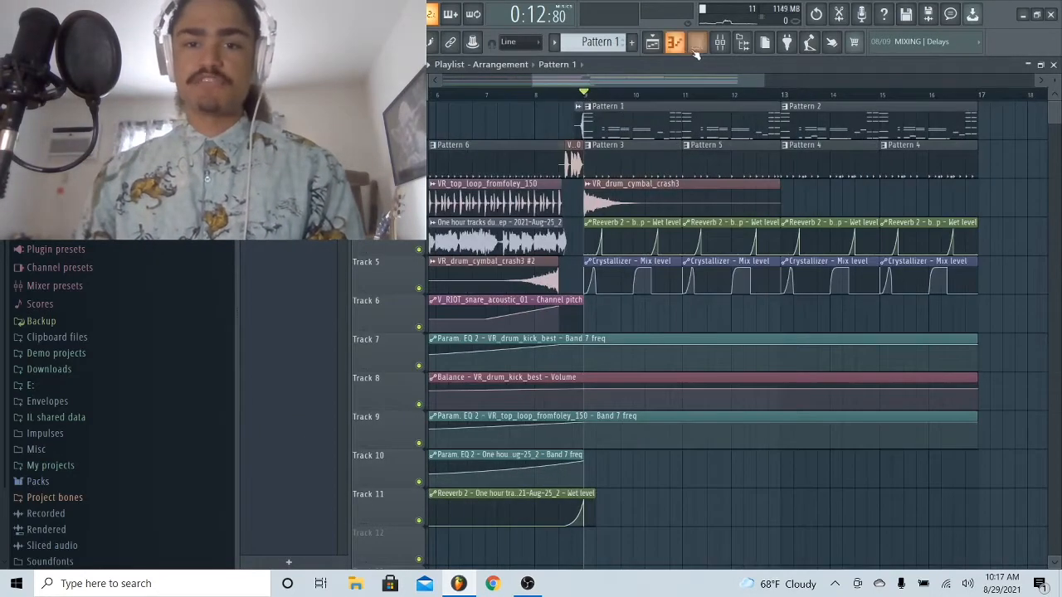
pyautogui.click(697, 41)
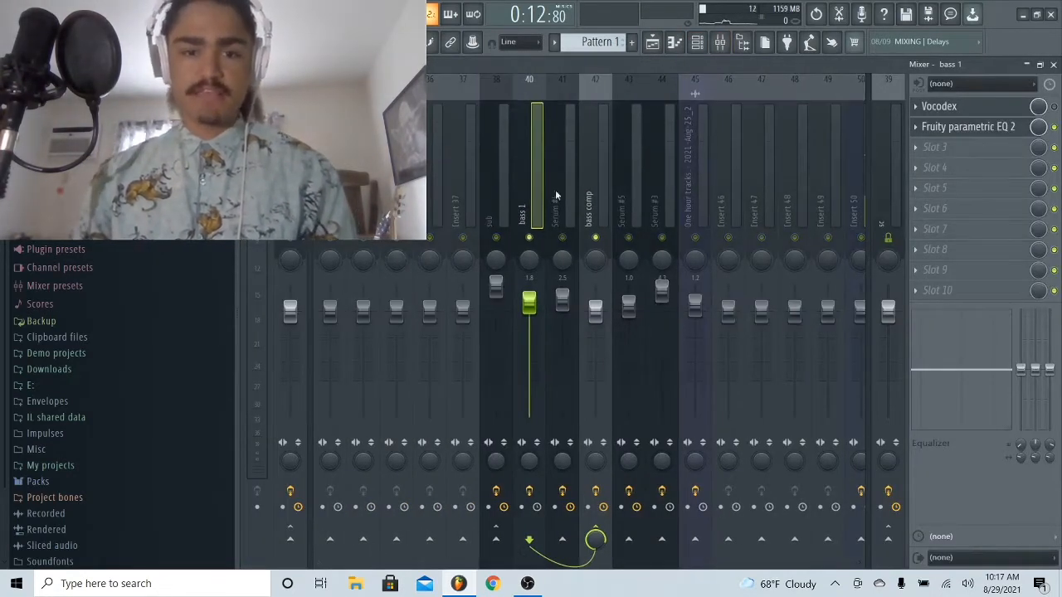
pyautogui.press('space')
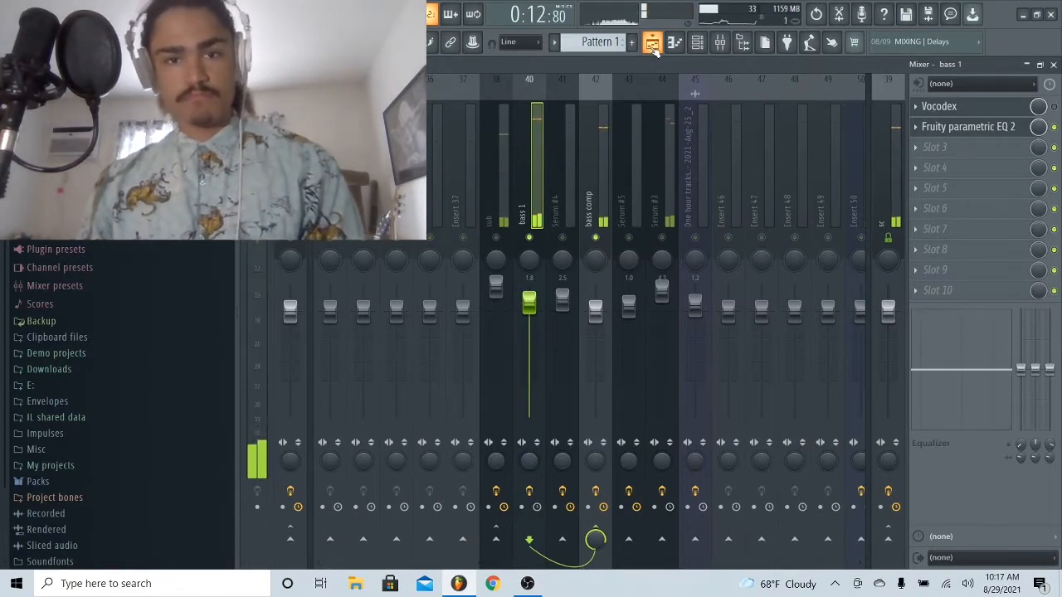
# Reopen the bass 1 Serum instance from Pattern 1 and examine its oscillators, LFO 1 and filter settings
pyautogui.click(653, 44)
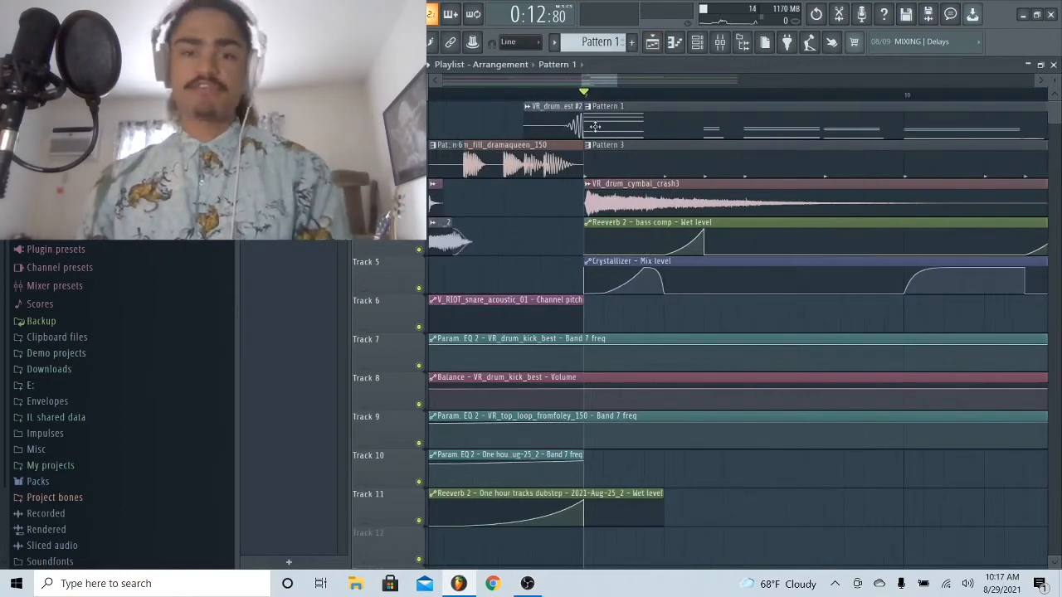
pyautogui.doubleClick(594, 126)
pyautogui.press('F6')
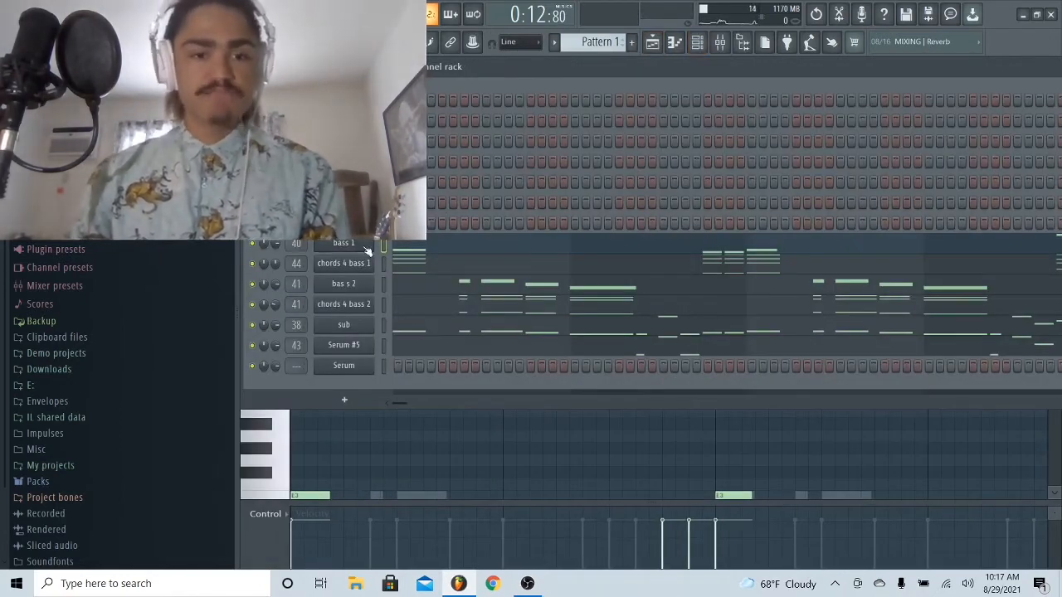
pyautogui.click(344, 202)
pyautogui.moveTo(524, 79); pyautogui.dragTo(570, 67)
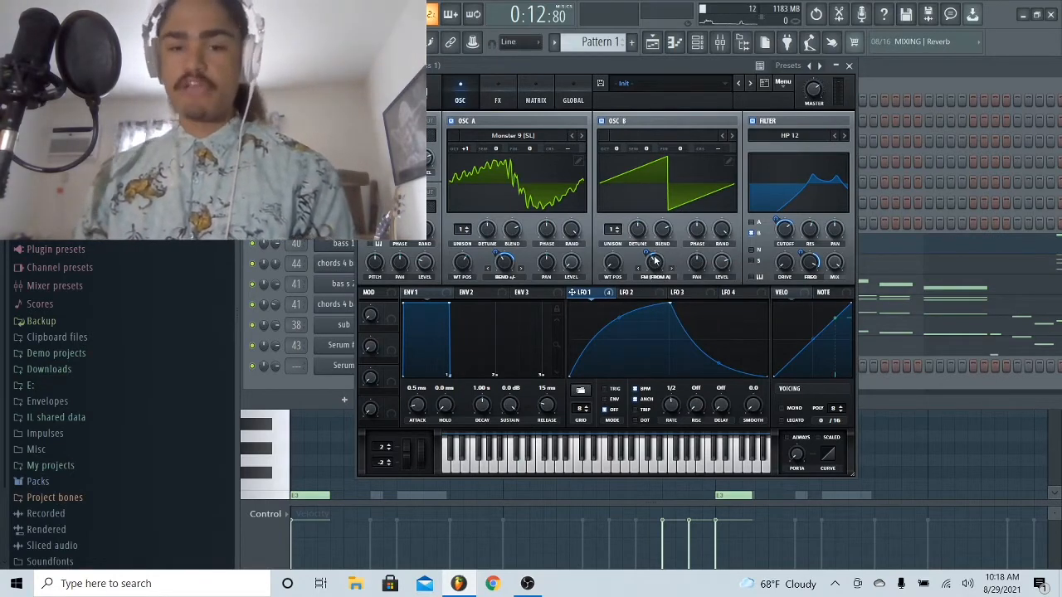
pyautogui.moveTo(597, 302)
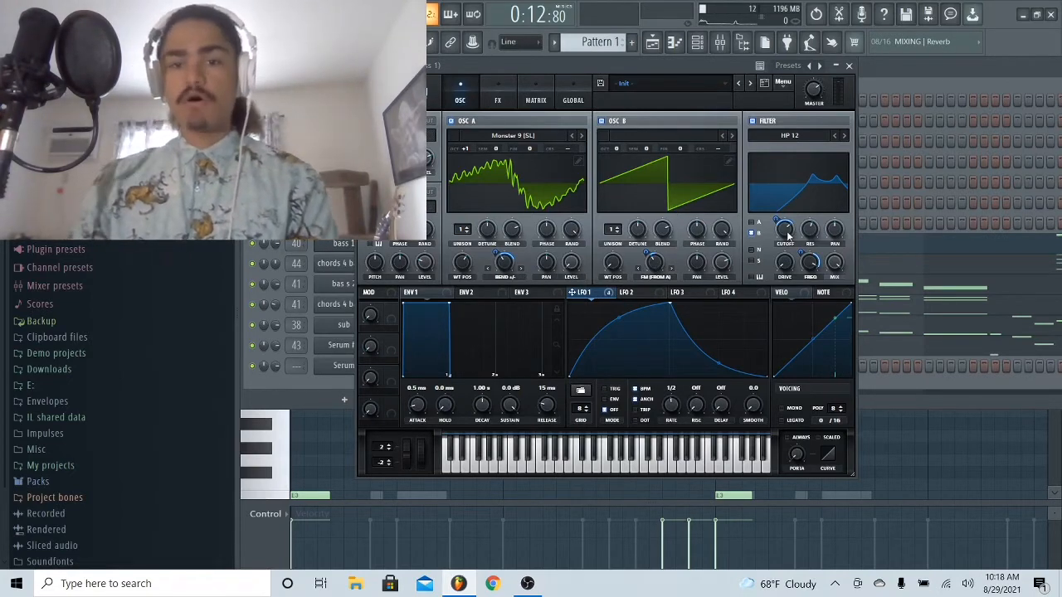
pyautogui.moveTo(780, 226)
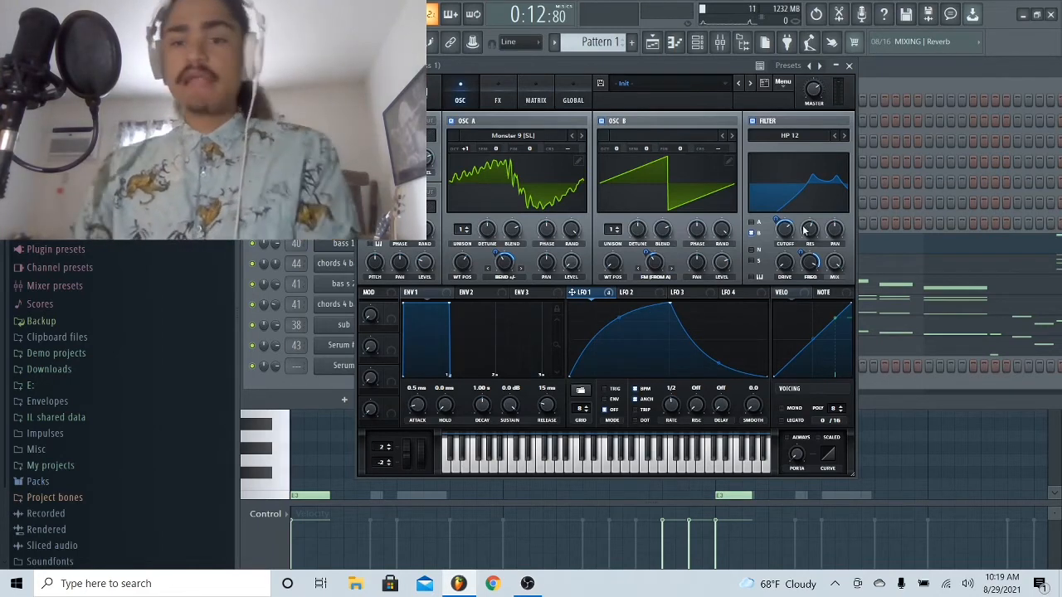
# Examine the effects chain of the bass 1 synth, from distortion and hyper through to delay
pyautogui.click(498, 100)
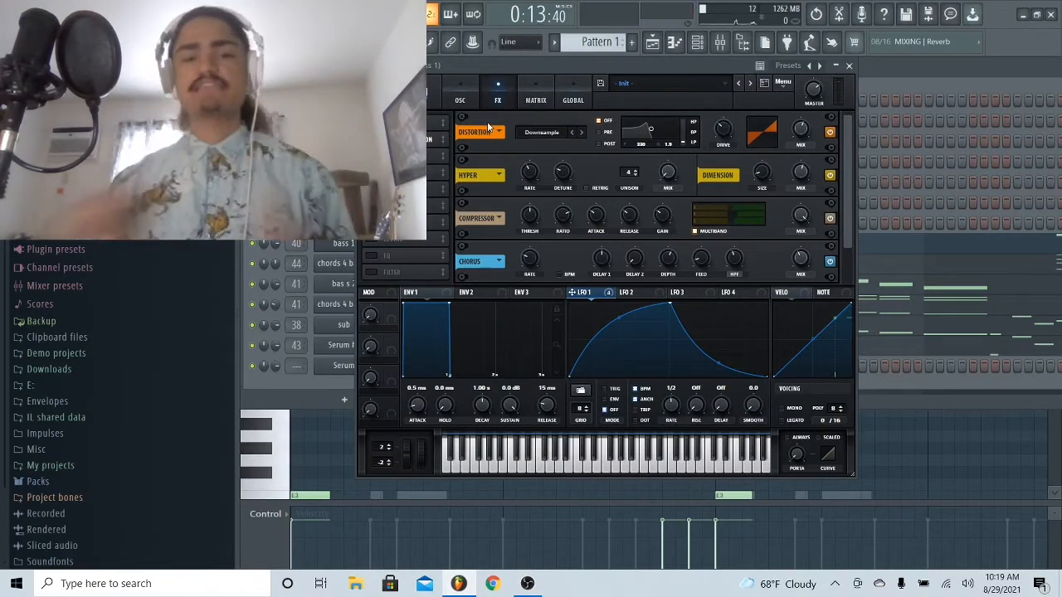
pyautogui.moveTo(846, 149)
pyautogui.mouseDown()
pyautogui.moveTo(848, 177)
pyautogui.moveTo(851, 148)
pyautogui.mouseUp()
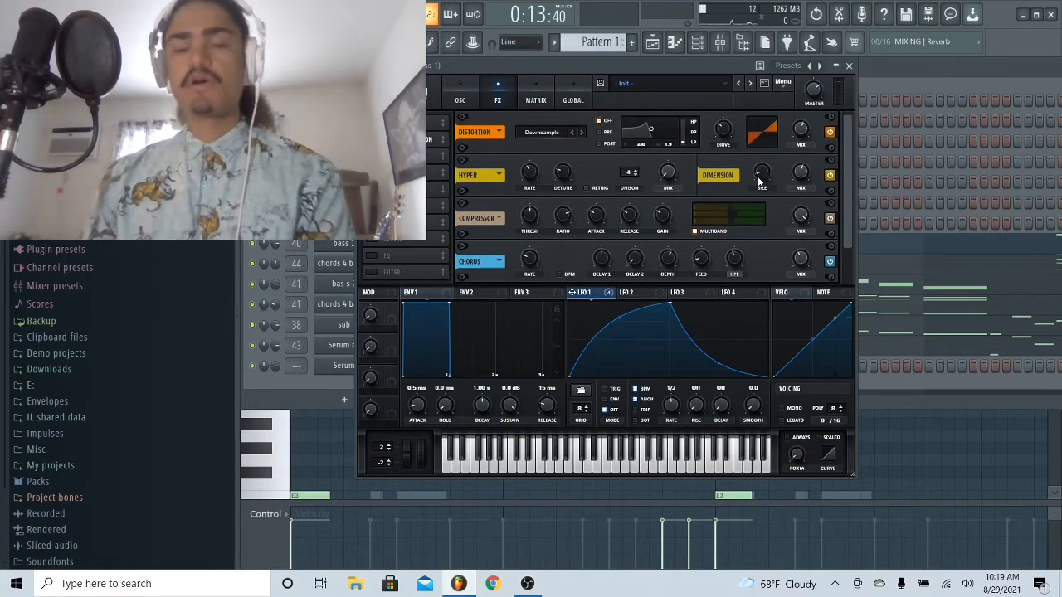
pyautogui.moveTo(846, 177); pyautogui.dragTo(842, 212)
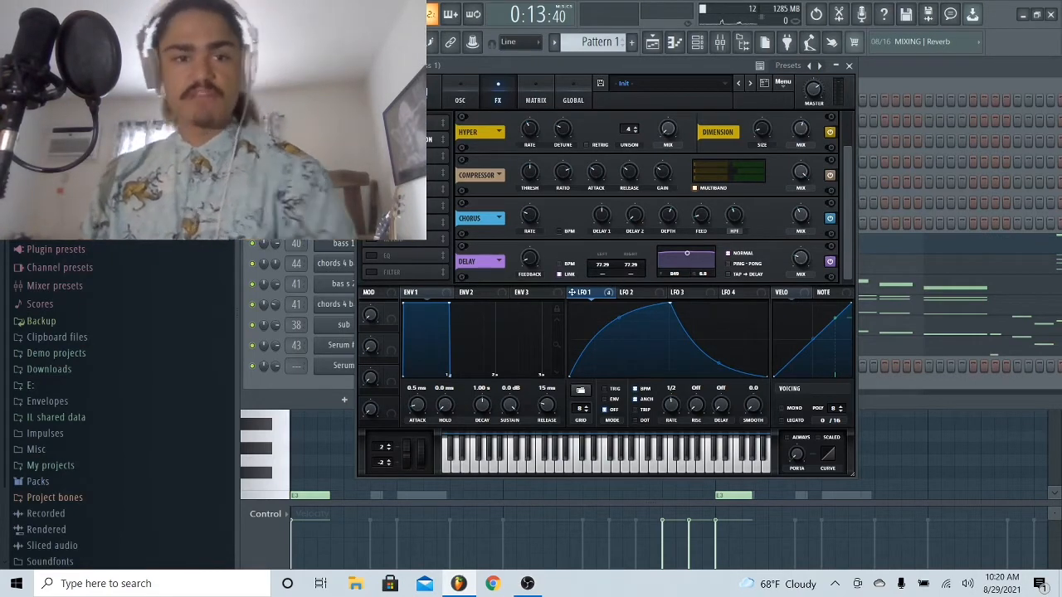
# Play the opening of Pattern 1 in the playlist from bar 9 to audition the isolated bass
pyautogui.press('F5')
pyautogui.click(585, 95)
pyautogui.press('space')
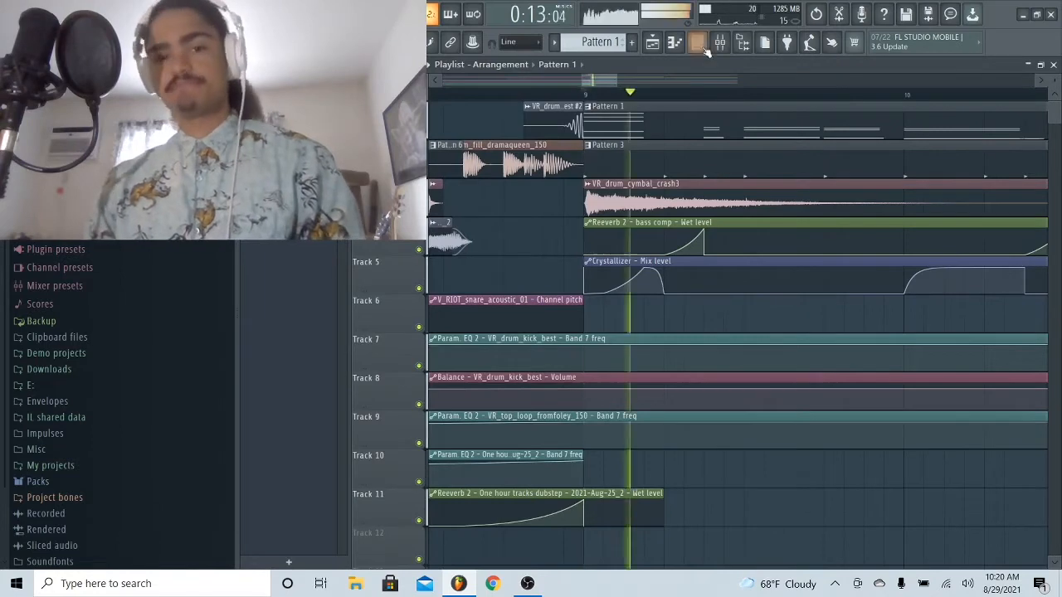
pyautogui.press('space')
# Enable the Serum #3 mixer track alongside bass 1 and audition the two together from bar 9
pyautogui.press('F6')
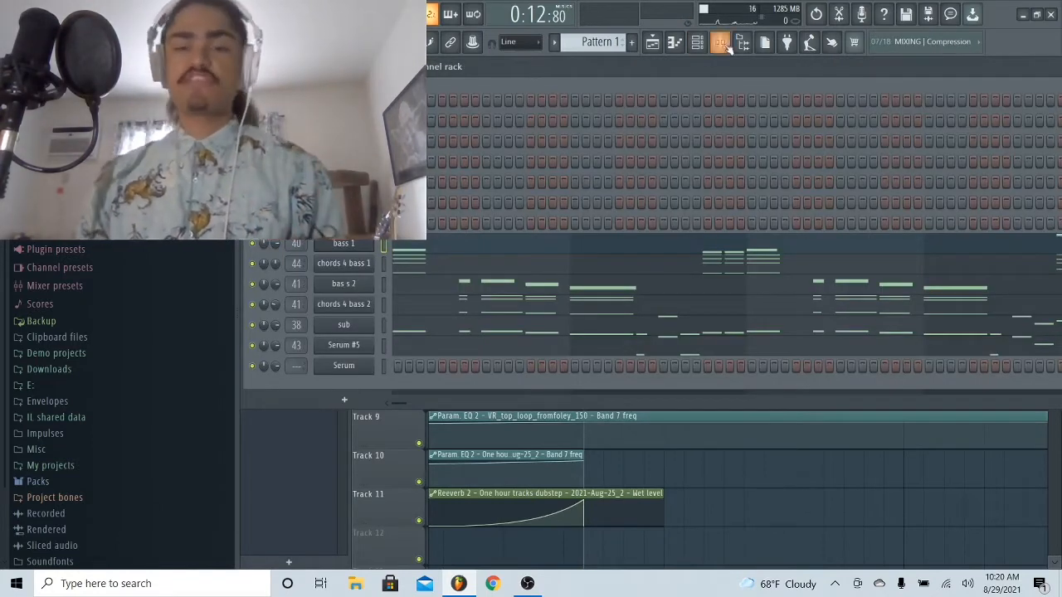
pyautogui.press('F9')
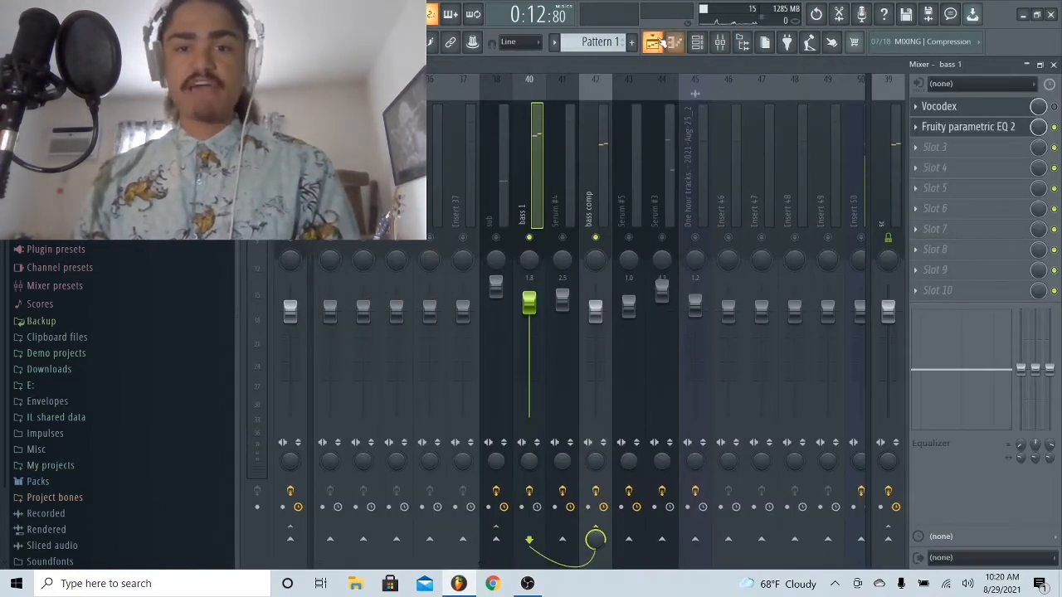
pyautogui.press('F5')
pyautogui.press('F7')
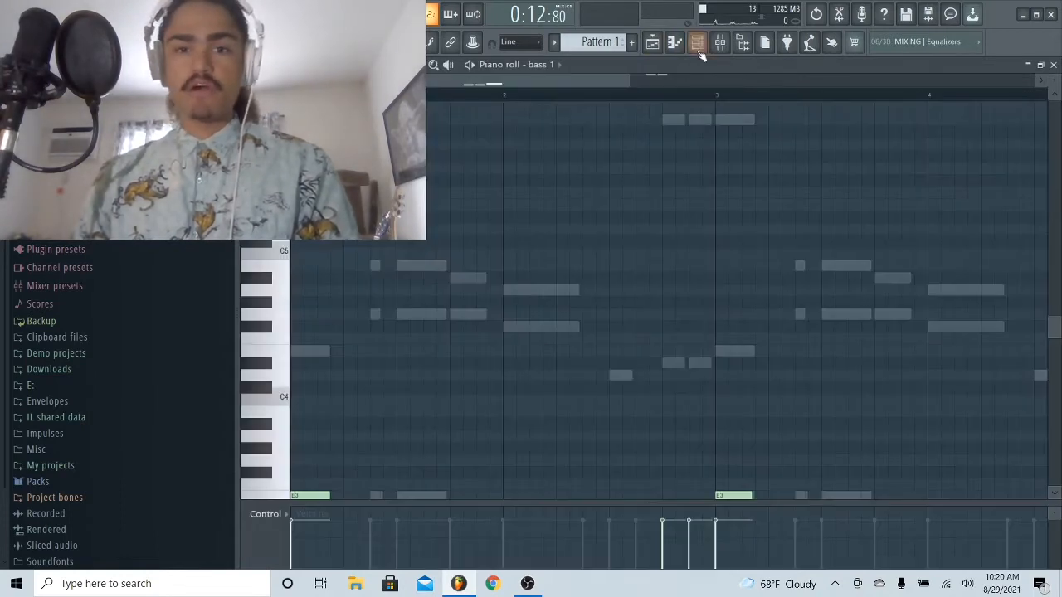
pyautogui.press('F6')
pyautogui.press('F9')
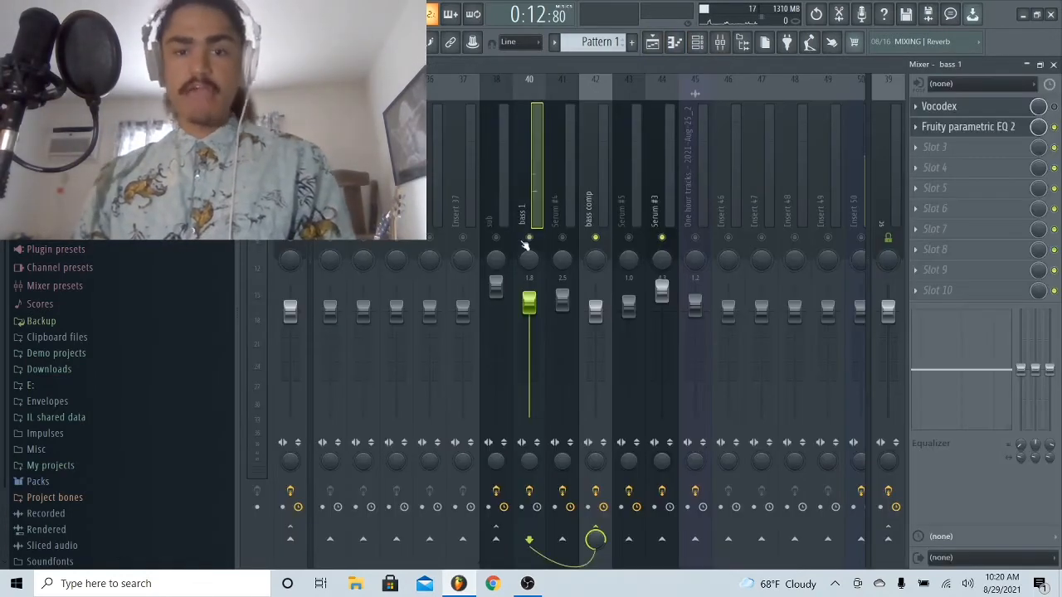
pyautogui.press('space')
pyautogui.press('space')
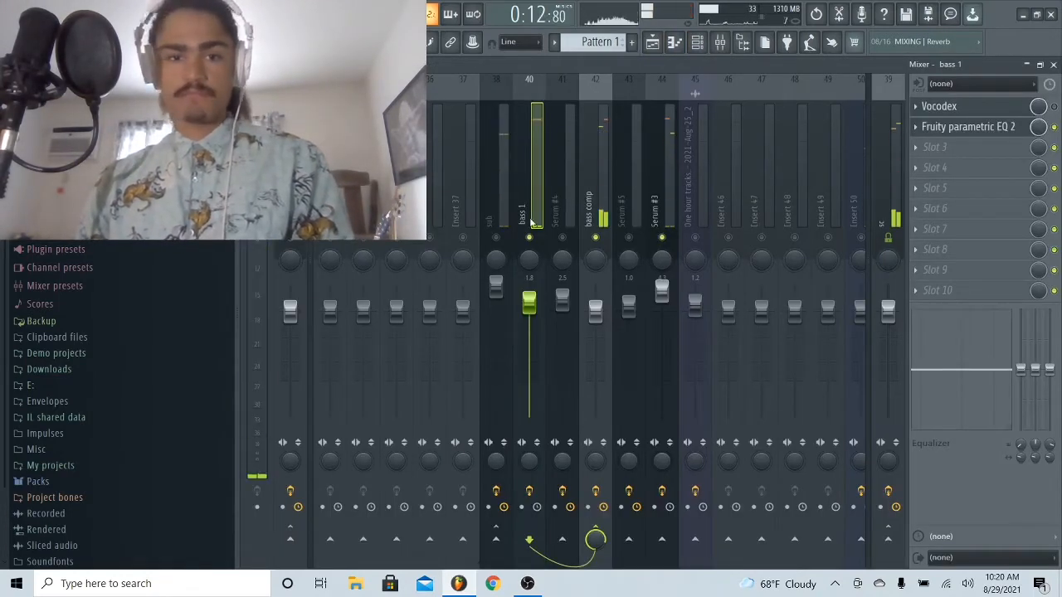
pyautogui.press('space')
pyautogui.press('space')
# Open the chords 4 bass 1 Serum instance and examine its oscillator settings and effects chain
pyautogui.press('F5')
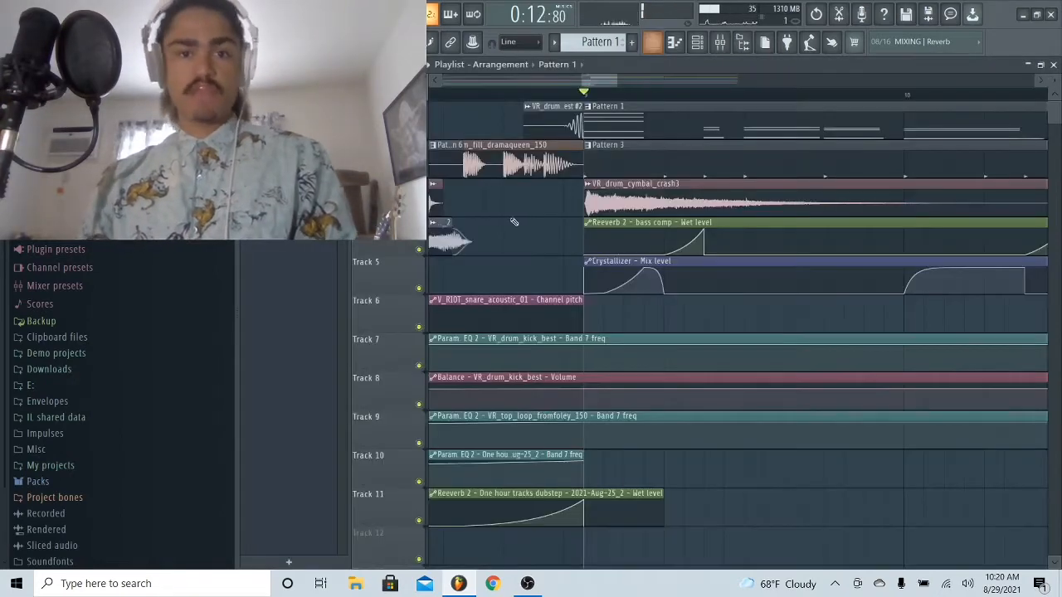
pyautogui.click(697, 41)
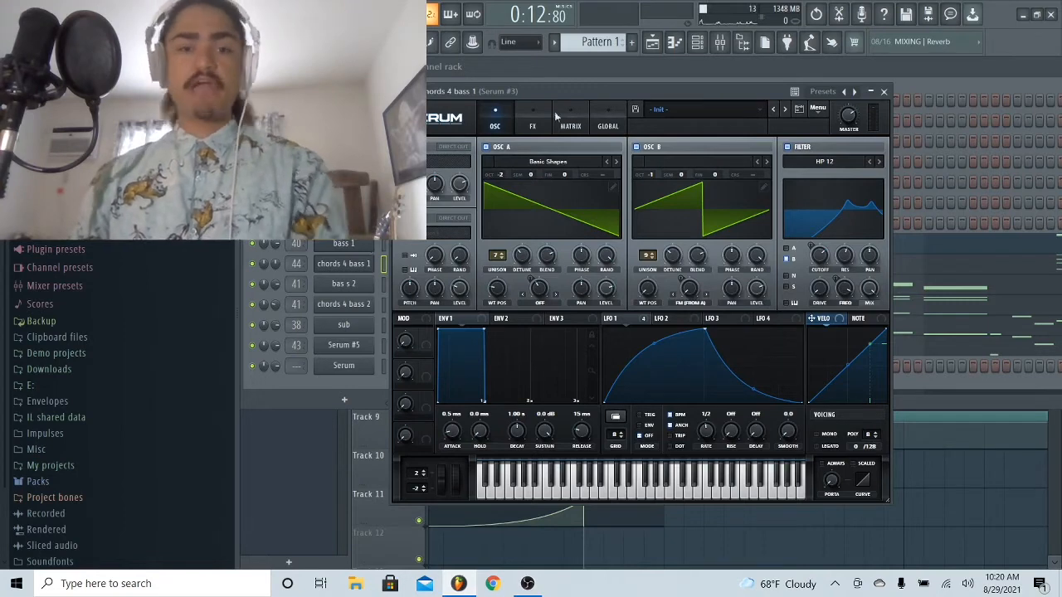
pyautogui.moveTo(567, 94); pyautogui.dragTo(579, 83)
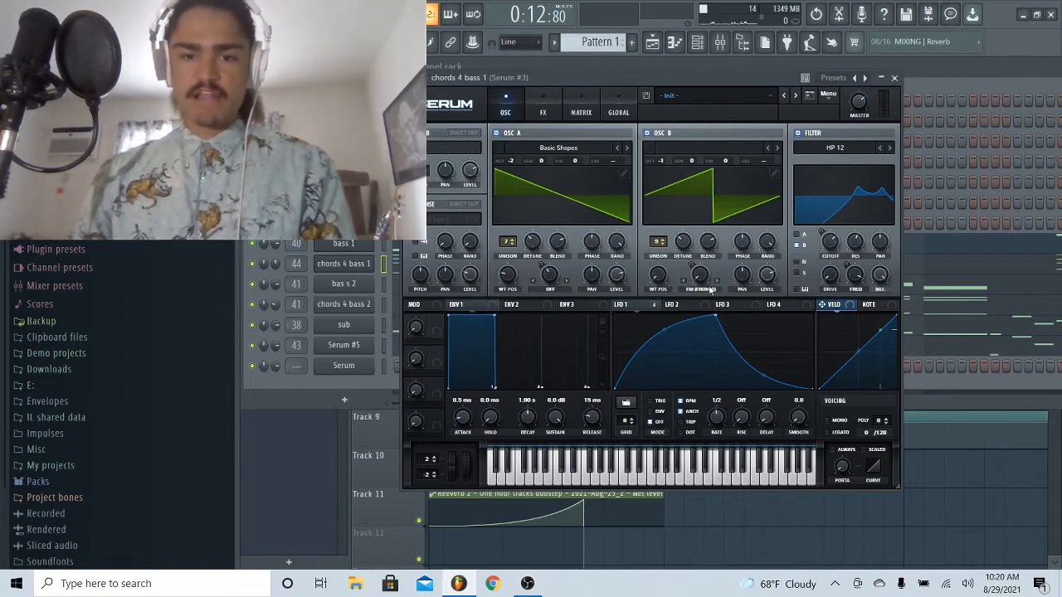
pyautogui.click(545, 112)
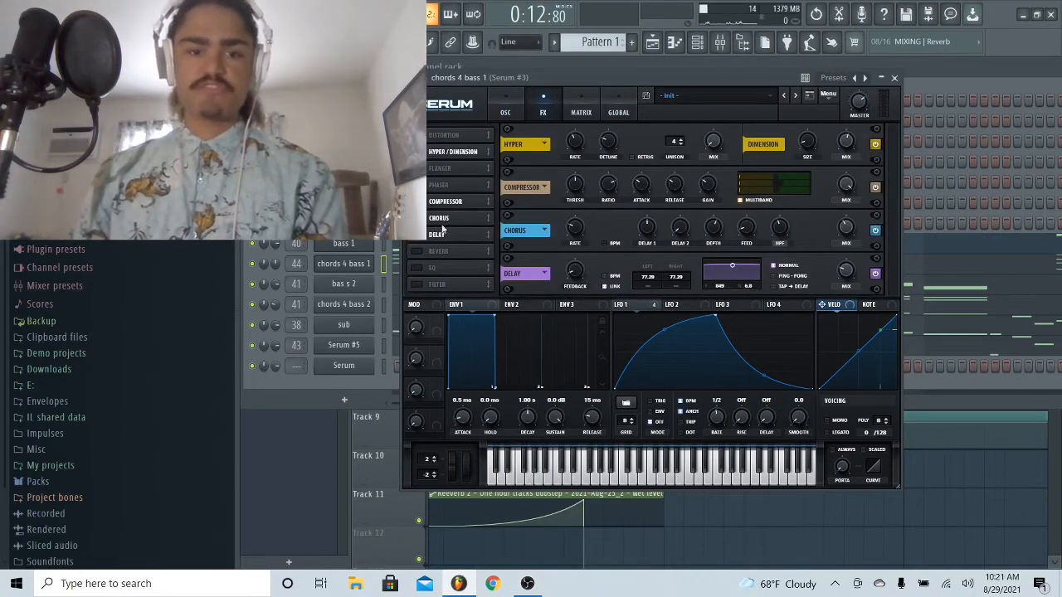
# Close the chords 4 bass 1 synth and bring up the mixer
pyautogui.click(895, 77)
pyautogui.click(652, 42)
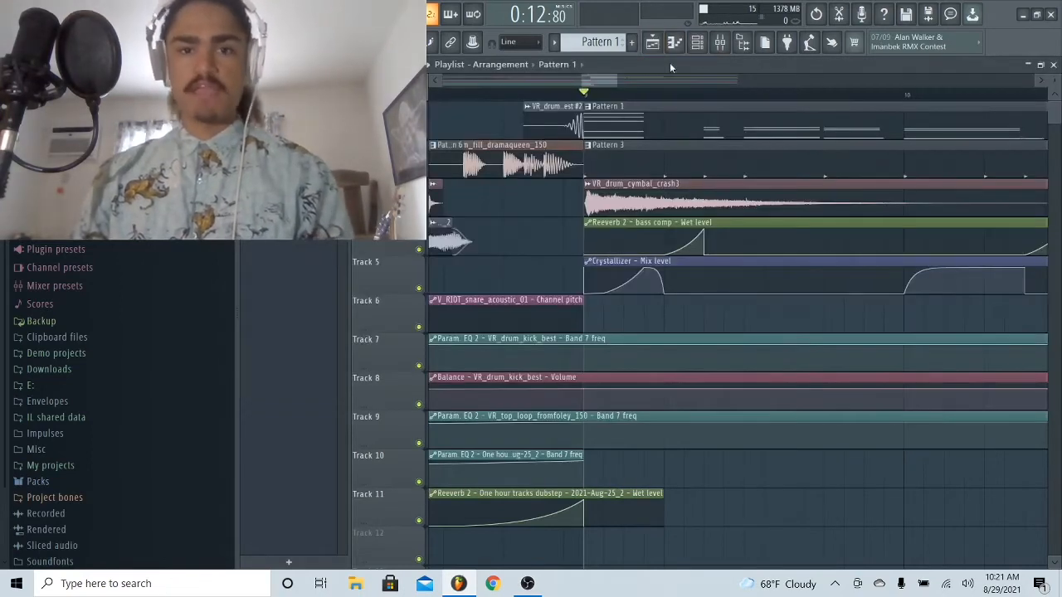
pyautogui.click(721, 43)
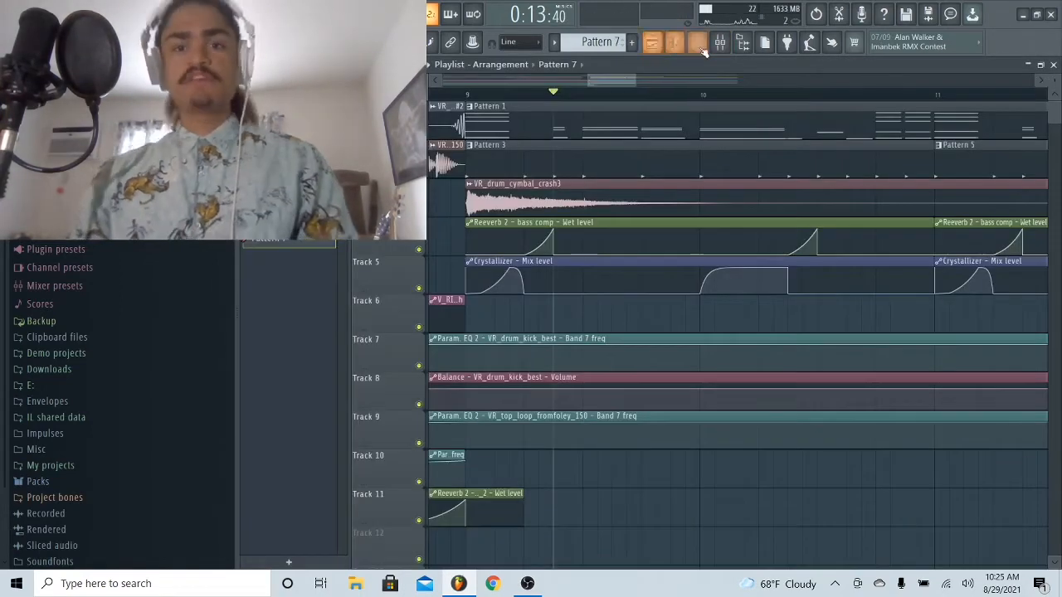
# Open the Serum instance of the second bass channel and audition its sound from the playhead
pyautogui.doubleClick(467, 194)
pyautogui.click(372, 286)
pyautogui.press('space')
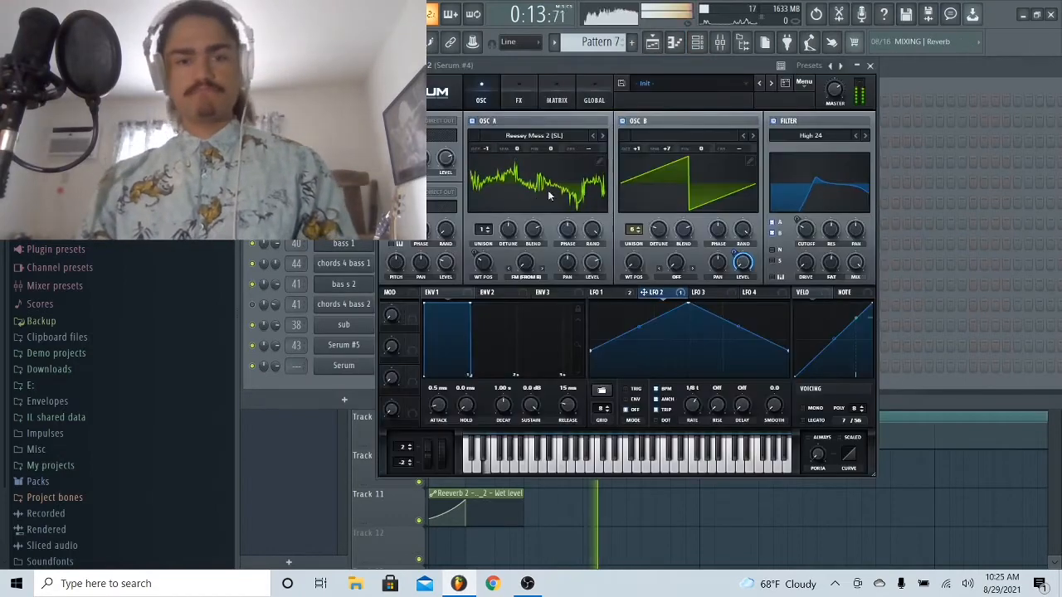
pyautogui.press('space')
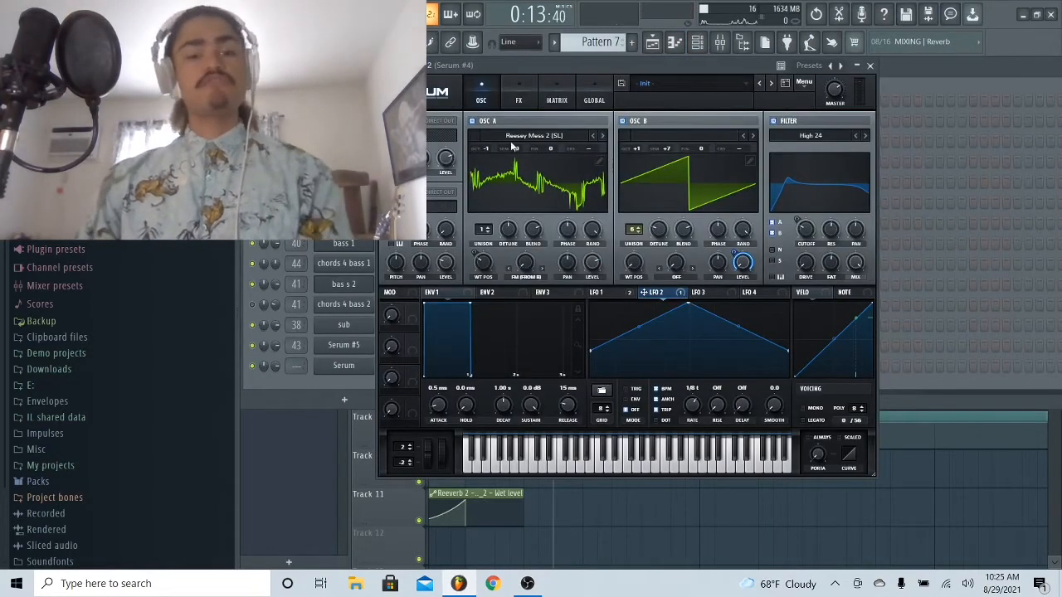
# Examine the LFO 1 and LFO 2 shapes and their modulation destinations in the second bass synth
pyautogui.rightClick(627, 305)
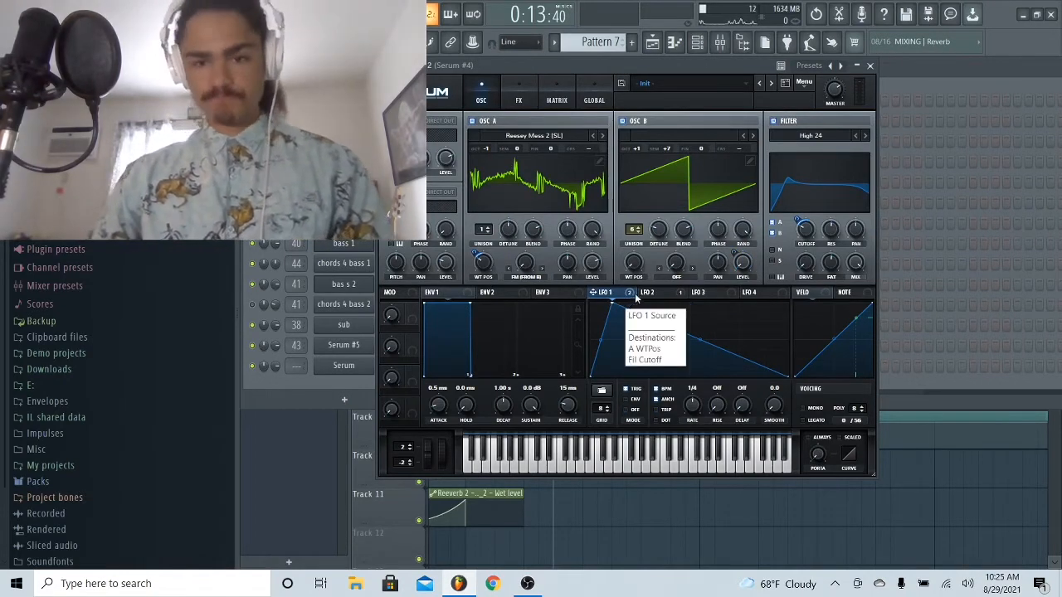
pyautogui.click(803, 238)
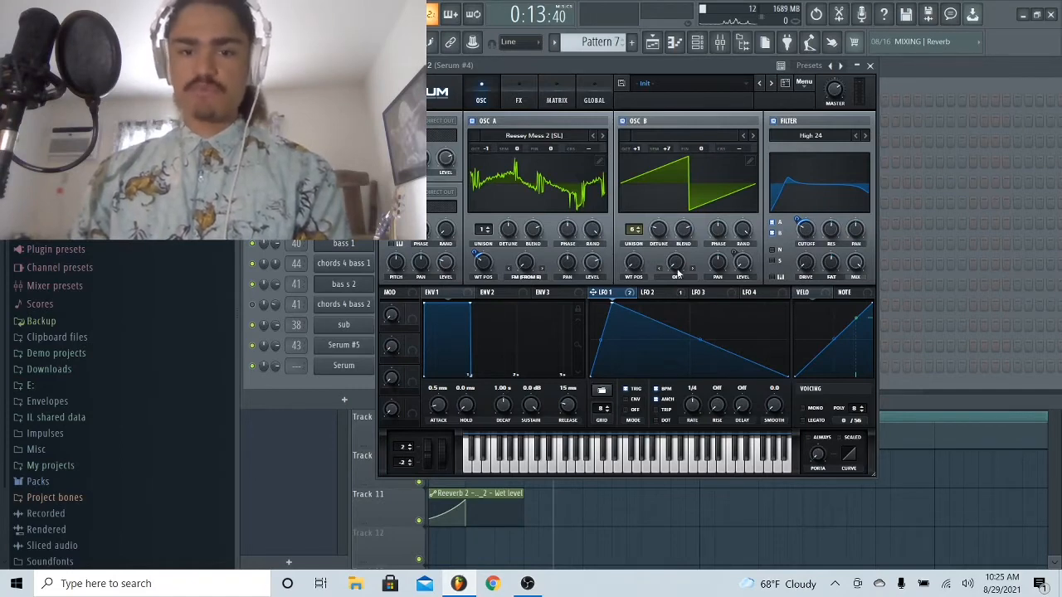
pyautogui.click(657, 292)
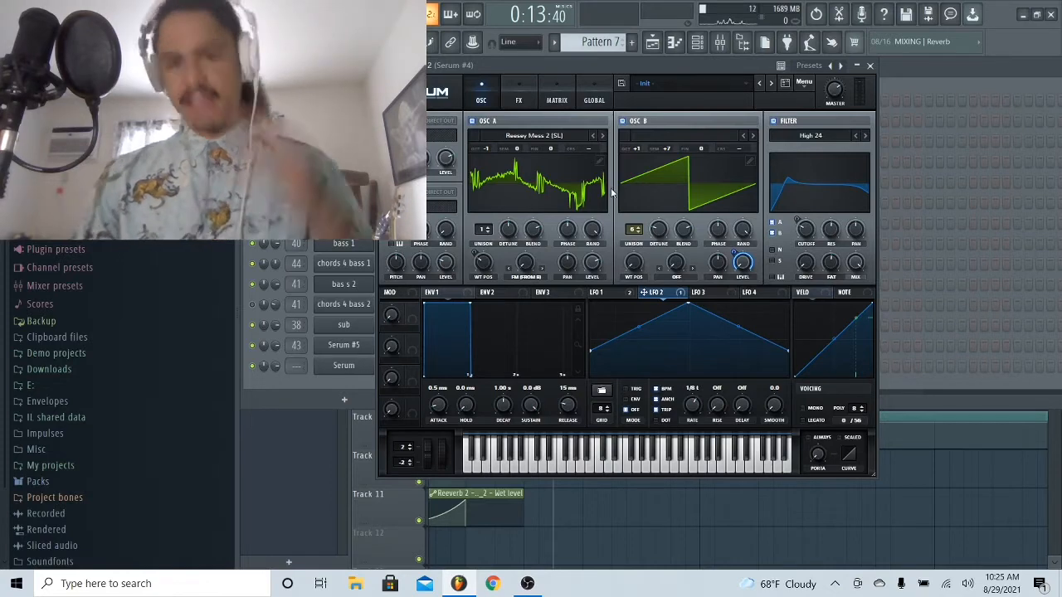
# Turn off oscillator A in the second bass synth and play the bass with oscillator B alone
pyautogui.click(481, 124)
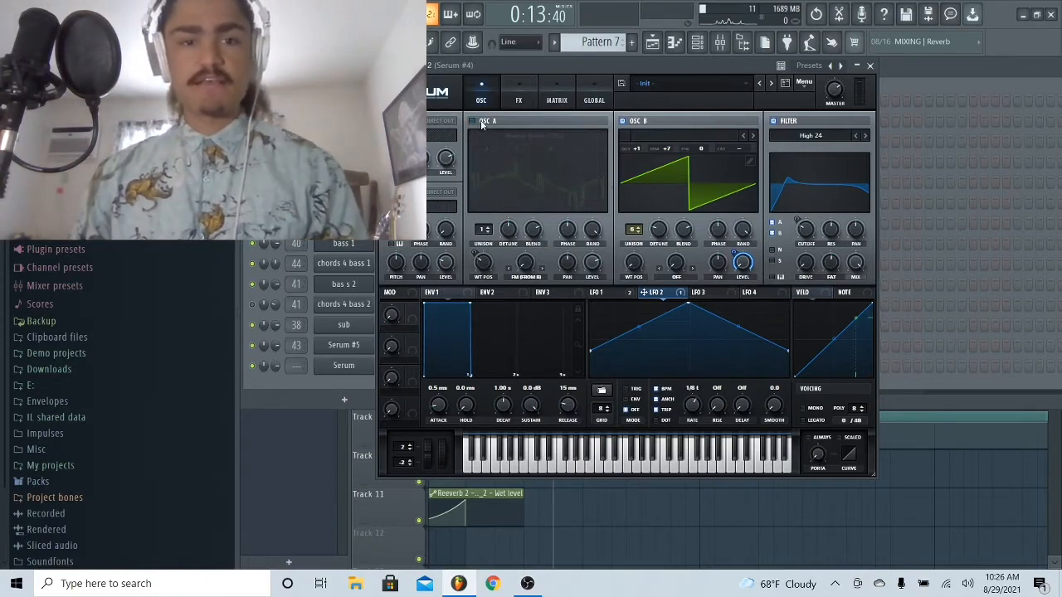
pyautogui.press('space')
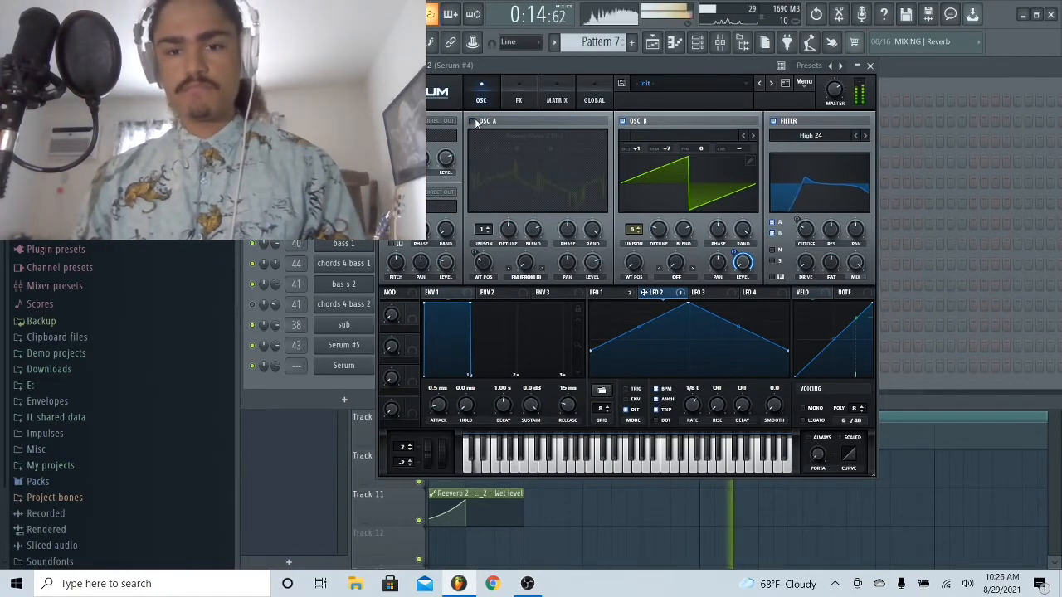
# Stop playback, show the second bass synth's effects, audition it with the Rectify distortion bypassed, and turn the distortion back on
pyautogui.press('space')
pyautogui.click(522, 96)
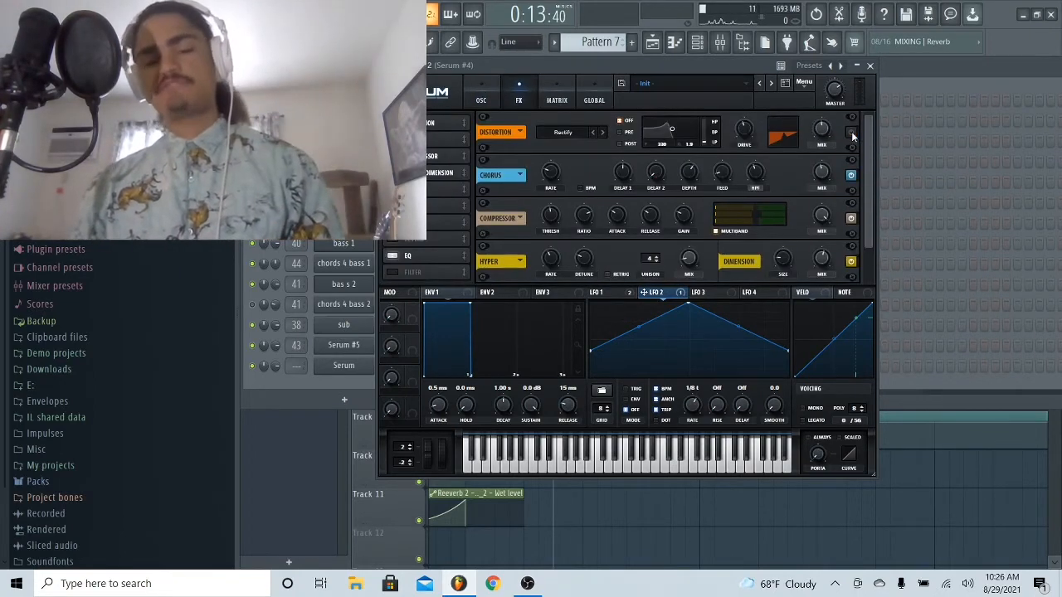
pyautogui.press('space')
pyautogui.press('space')
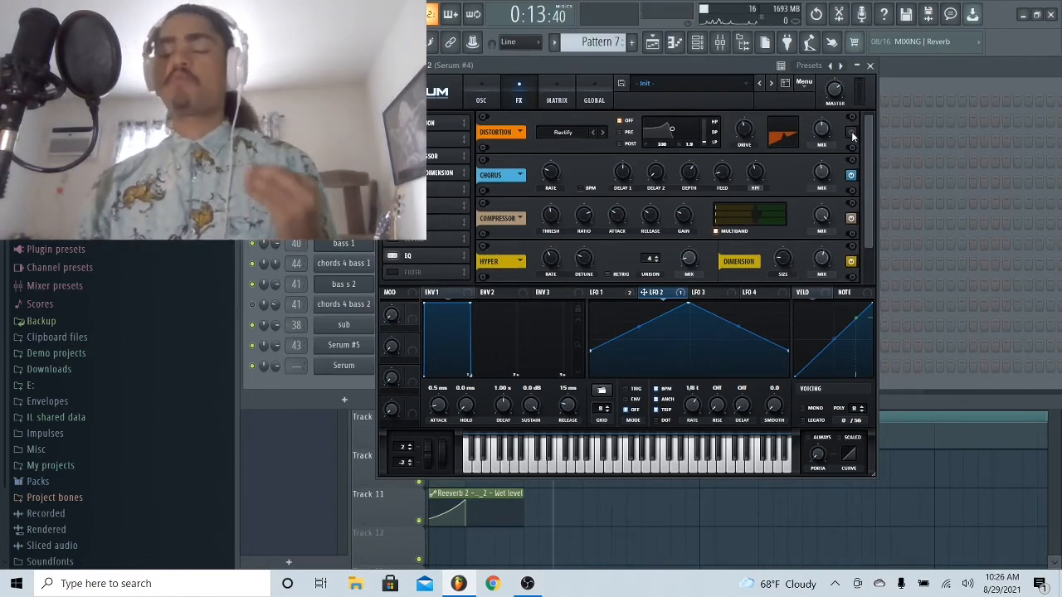
pyautogui.click(851, 132)
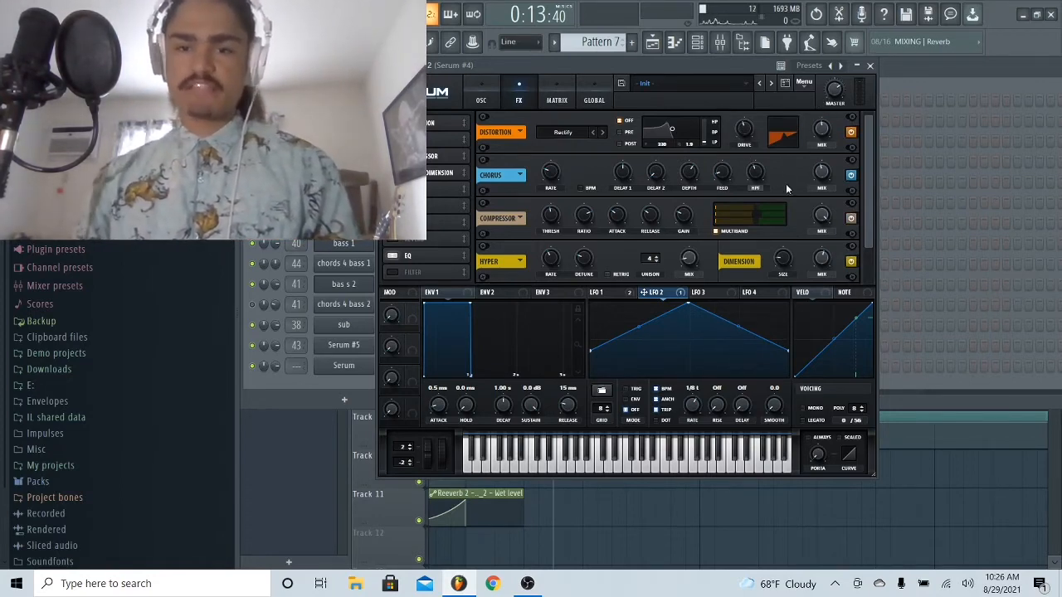
# Audition the second bass with its distortion active and examine the rest of its effects chain down to the EQ
pyautogui.press('space')
pyautogui.press('space')
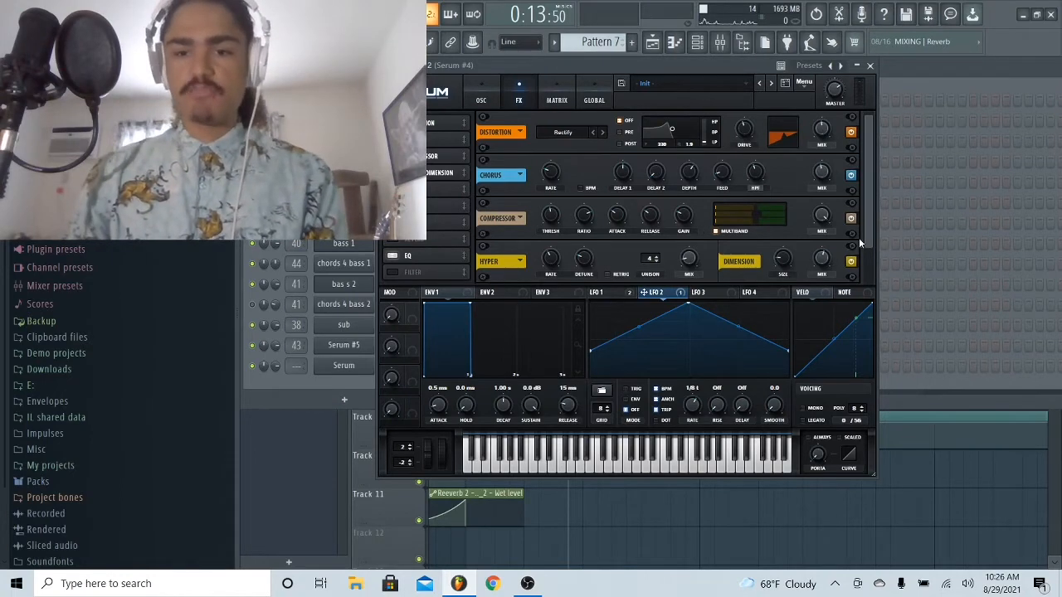
pyautogui.scroll(-1, 859, 238)
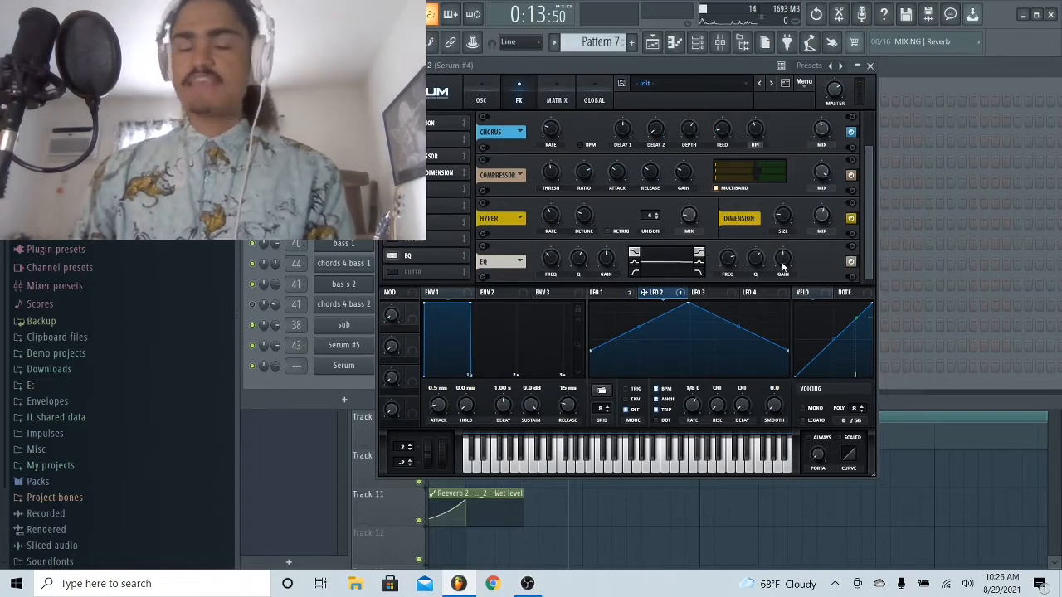
pyautogui.moveTo(782, 266)
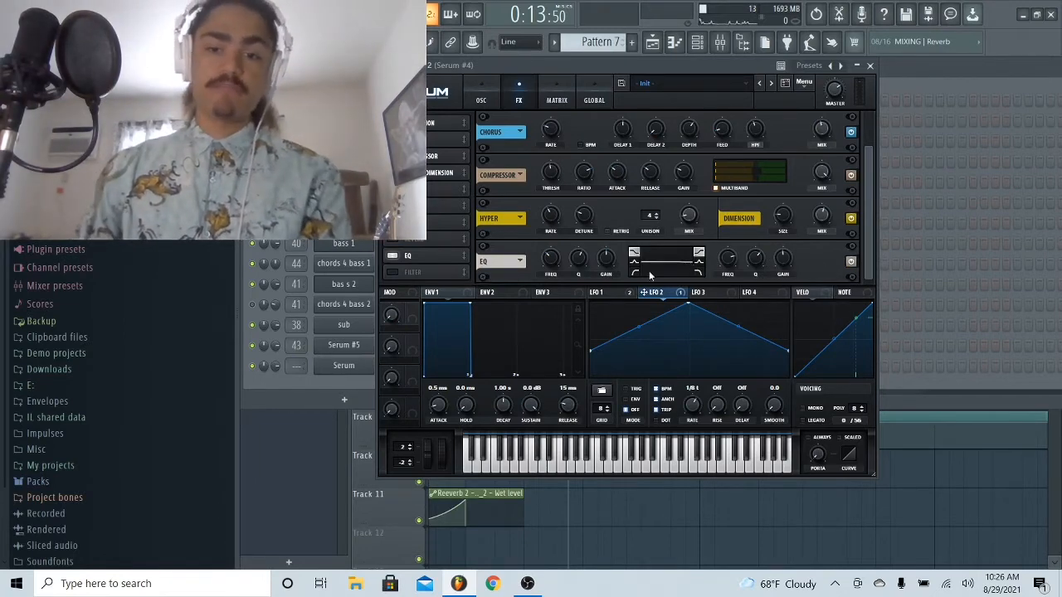
# Close the second bass synth and play its part in the arrangement from the middle of bar 9
pyautogui.press('Escape')
pyautogui.click(652, 41)
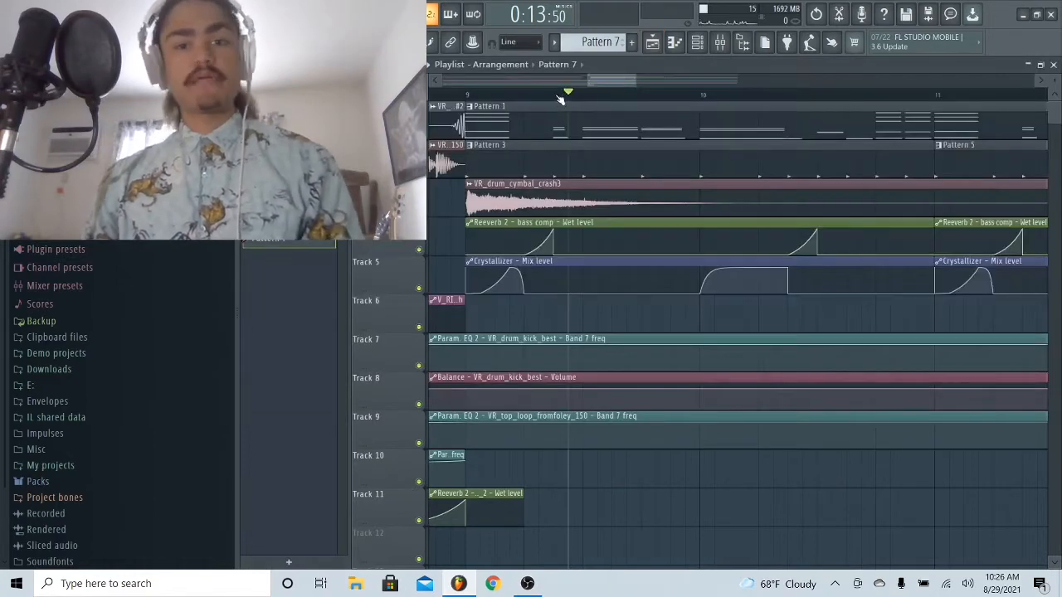
pyautogui.press('space')
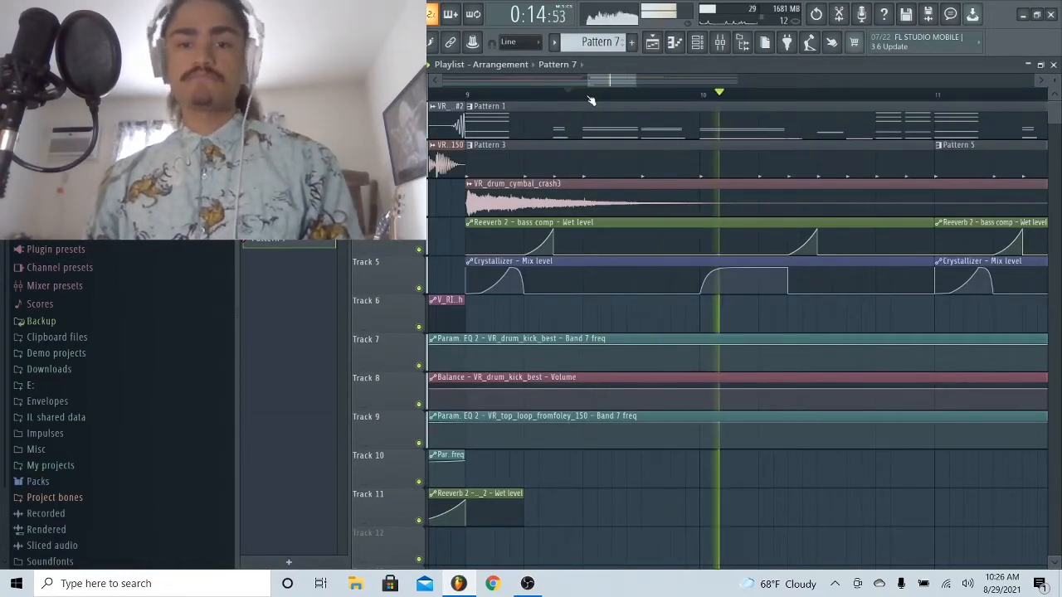
pyautogui.click(589, 96)
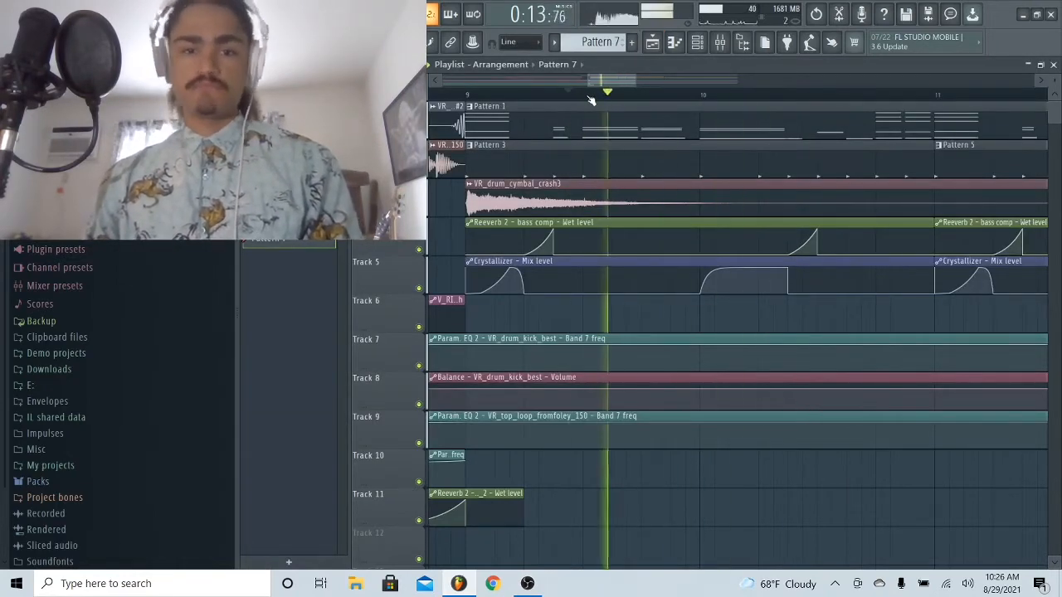
pyautogui.press('space')
# Open the chords 4 bass 2 synth and examine its oscillators and its chorus, compressor and EQ effects
pyautogui.click(698, 42)
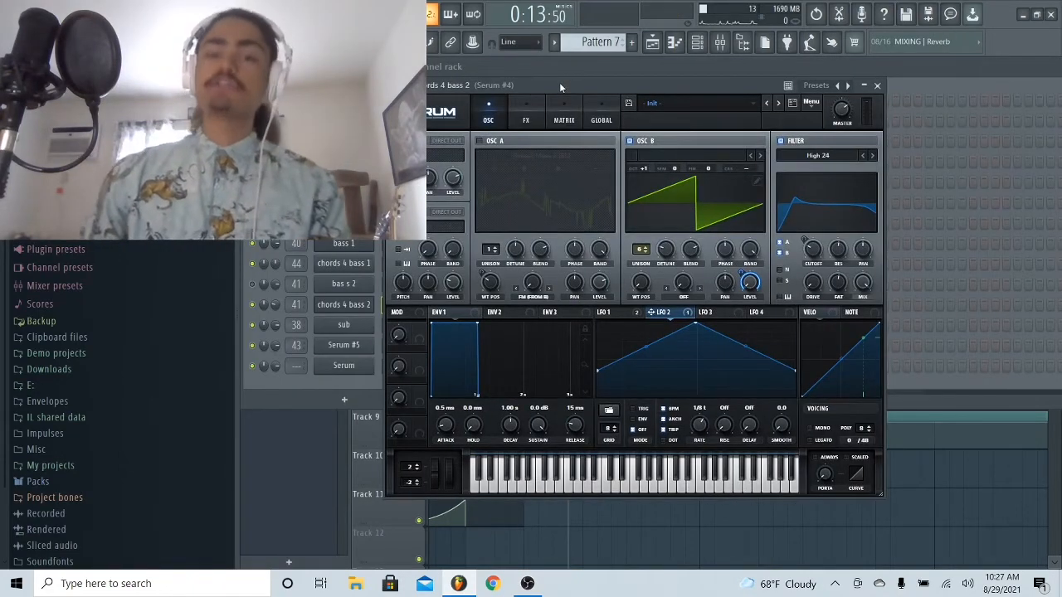
pyautogui.moveTo(560, 82); pyautogui.dragTo(553, 87)
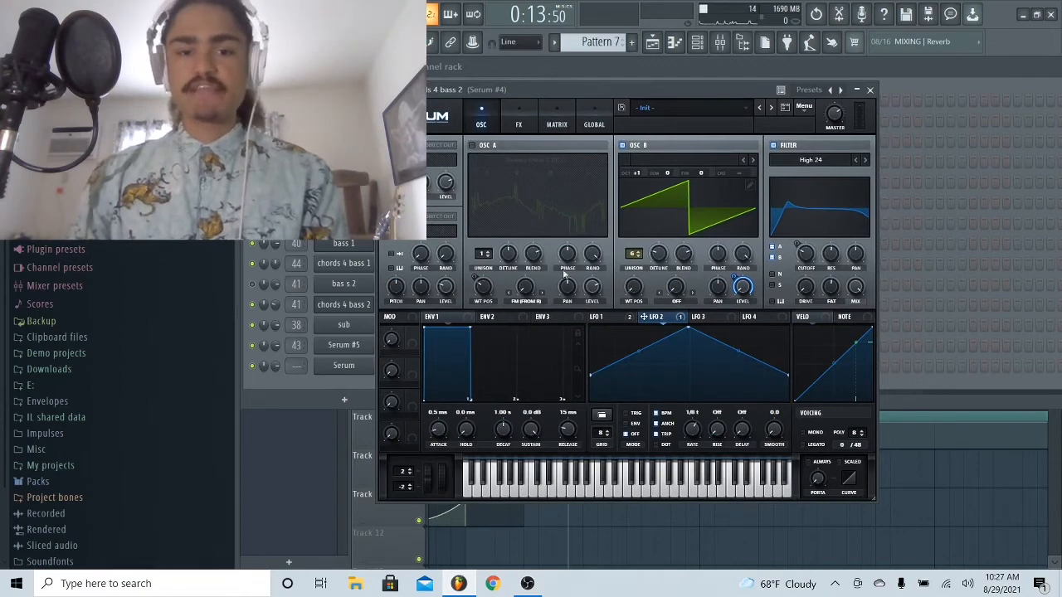
pyautogui.click(518, 125)
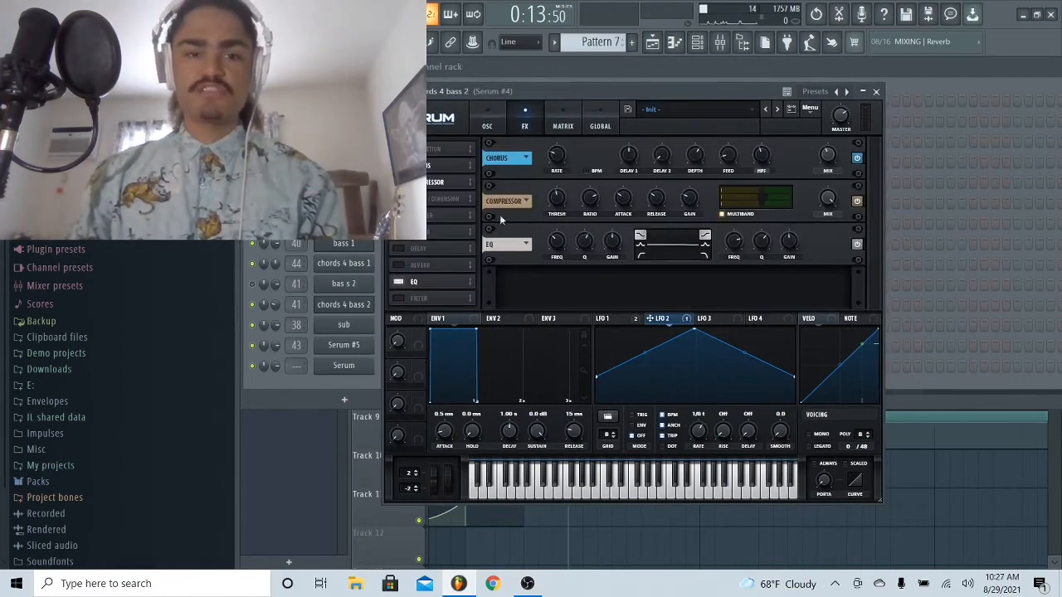
pyautogui.click(487, 125)
# Play the chords 4 bass 2 layer in the playlist from the middle of bar 9
pyautogui.press('F5')
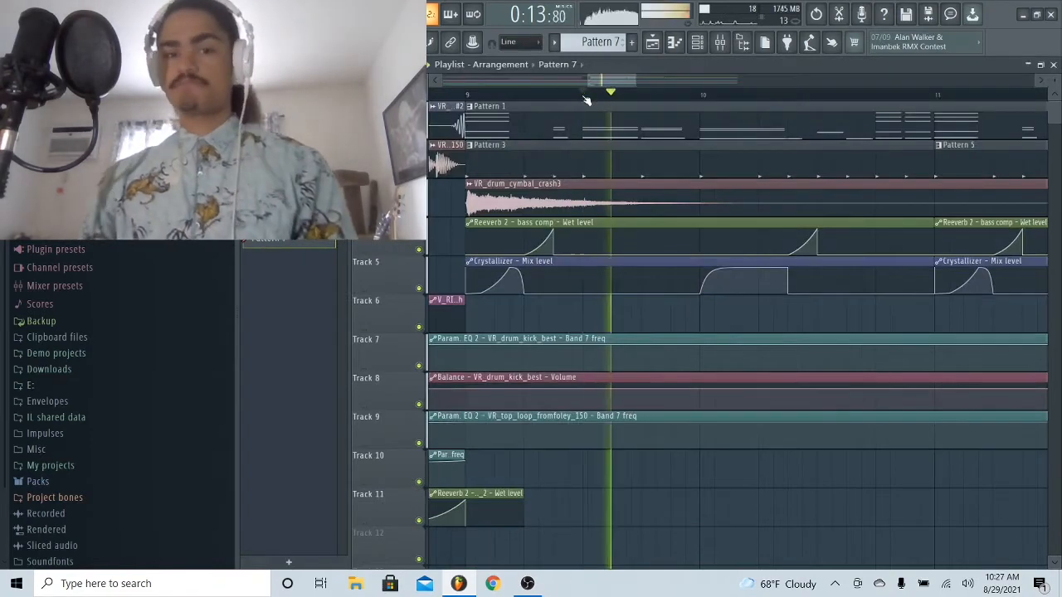
pyautogui.click(585, 99)
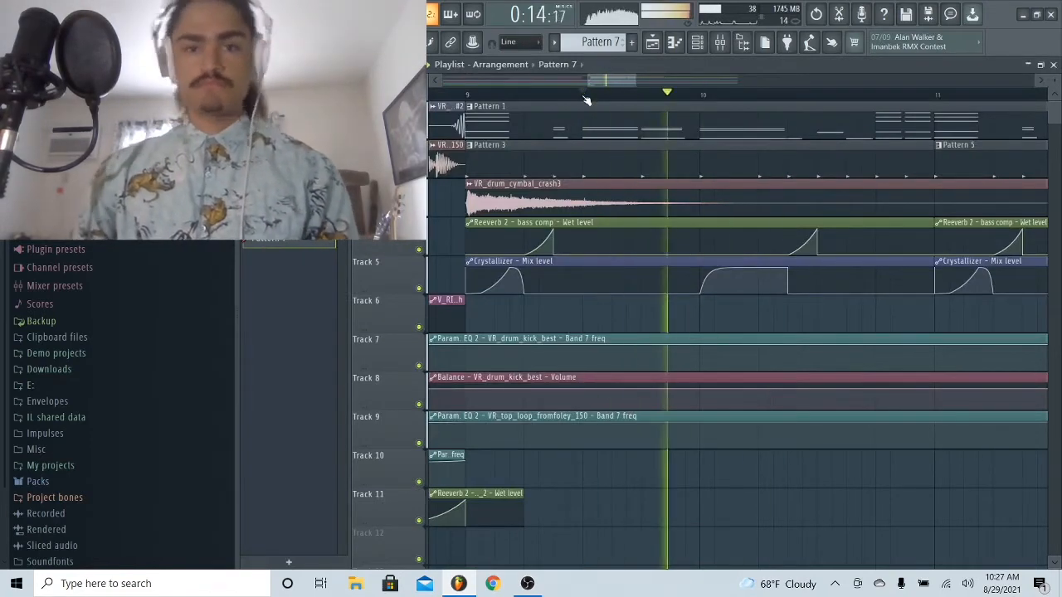
pyautogui.press('space')
# Show the effects on the bass comp mixer track and play the drop alongside its Crystallizer mix level automation
pyautogui.press('F9')
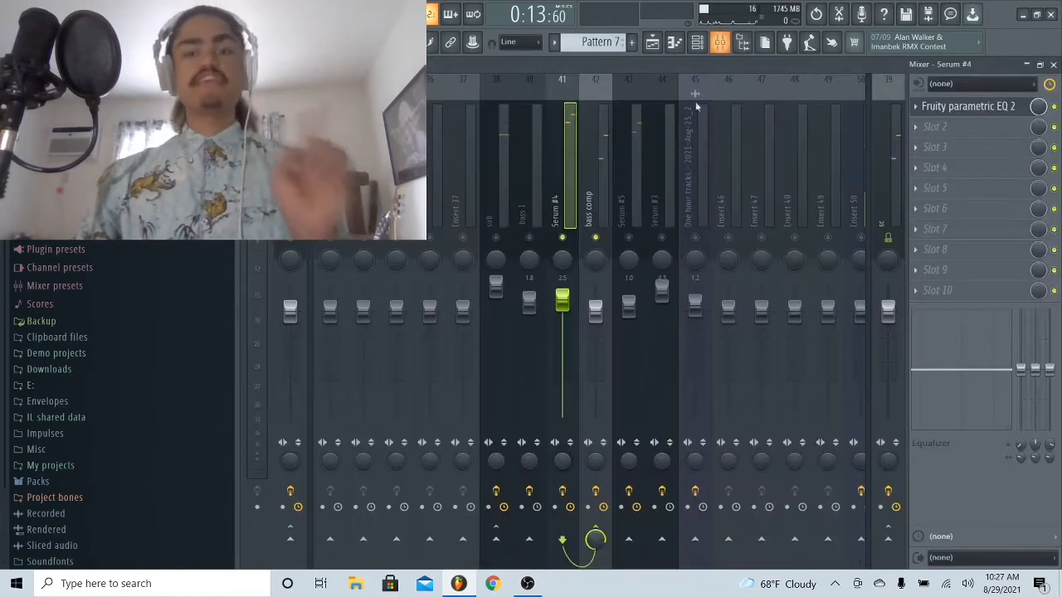
pyautogui.click(596, 199)
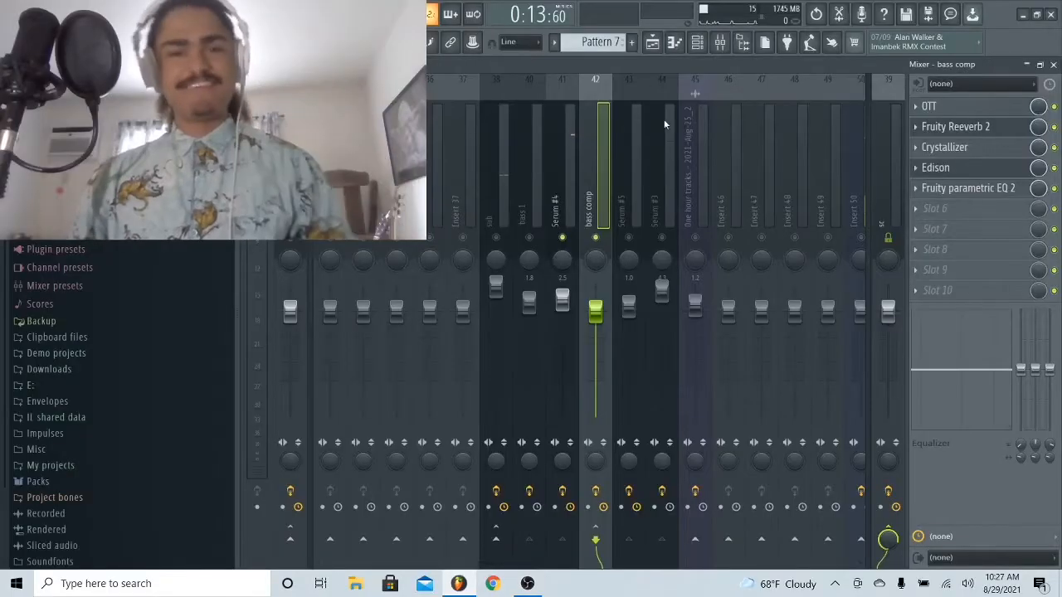
pyautogui.press('F9')
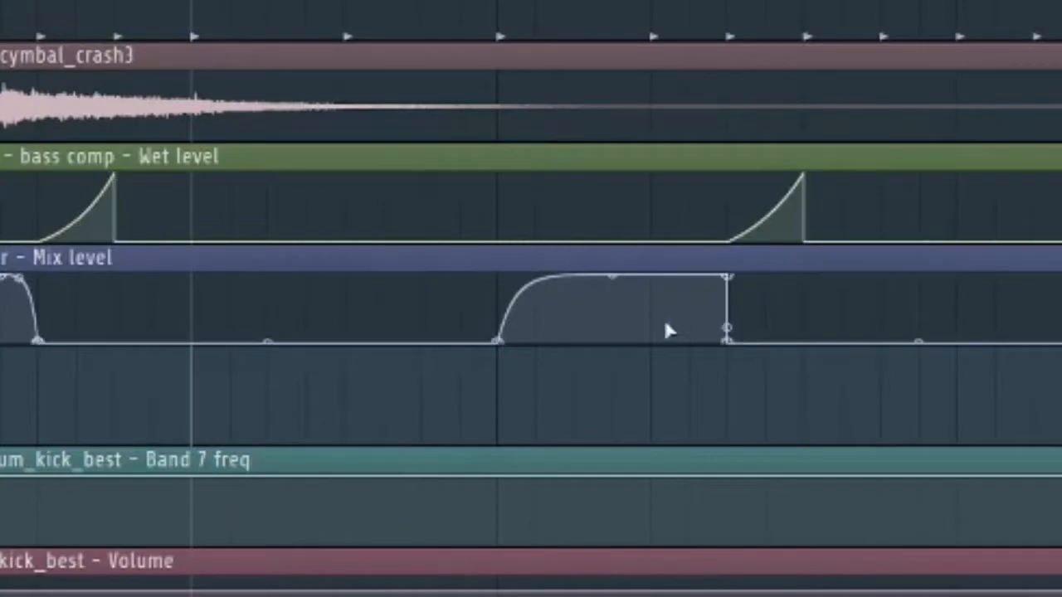
pyautogui.press('space')
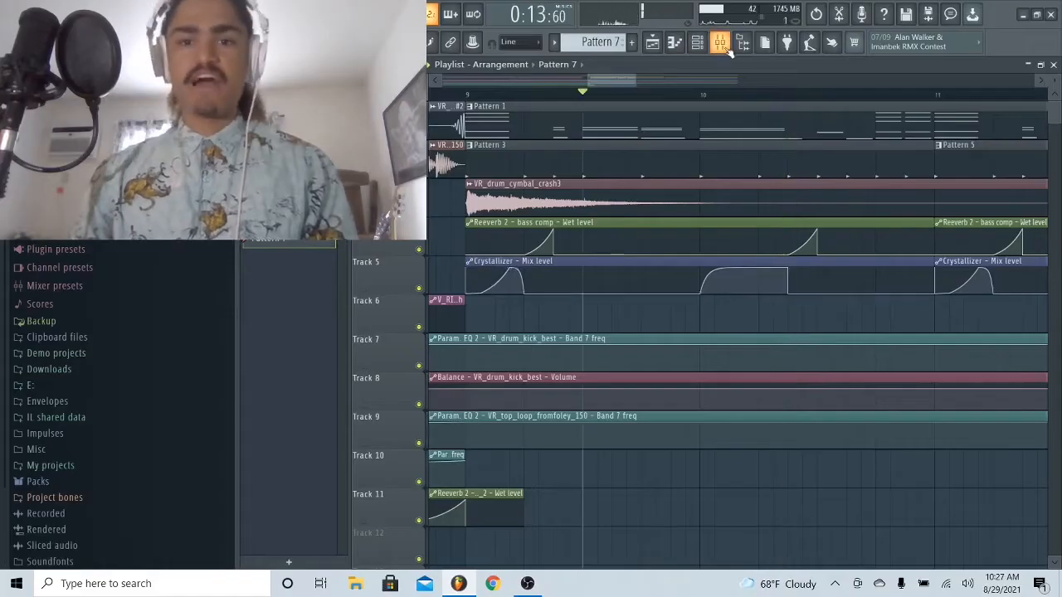
# Open Crystallizer on the bass comp mixer track, examine its splice, delay and recycle settings, and close it
pyautogui.click(719, 42)
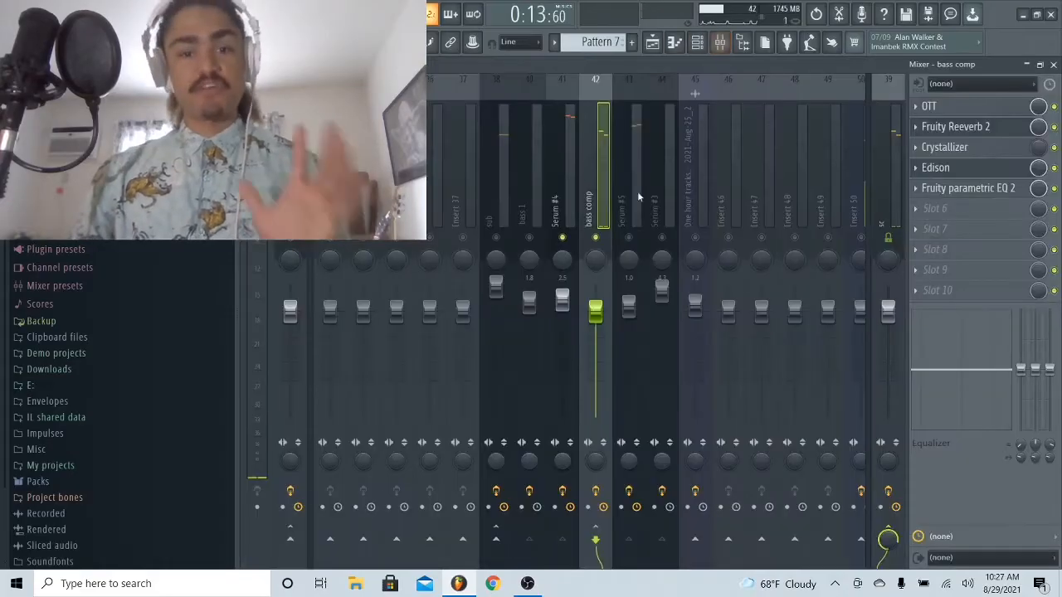
pyautogui.click(970, 149)
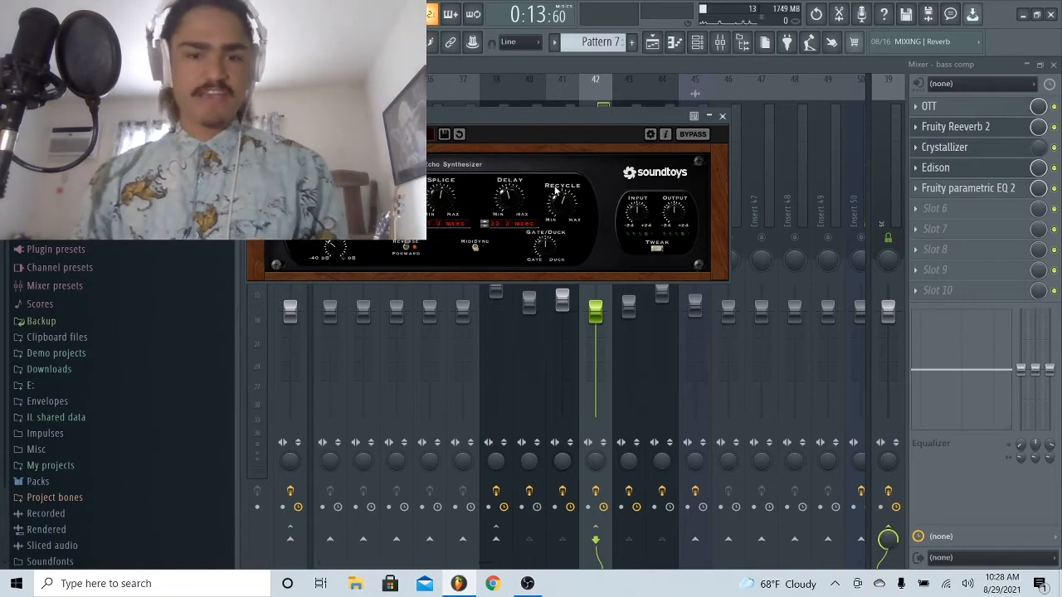
pyautogui.click(724, 118)
# Place the playhead at bar 10 in the playlist and select the Serum #5 channel in the channel rack
pyautogui.press('F5')
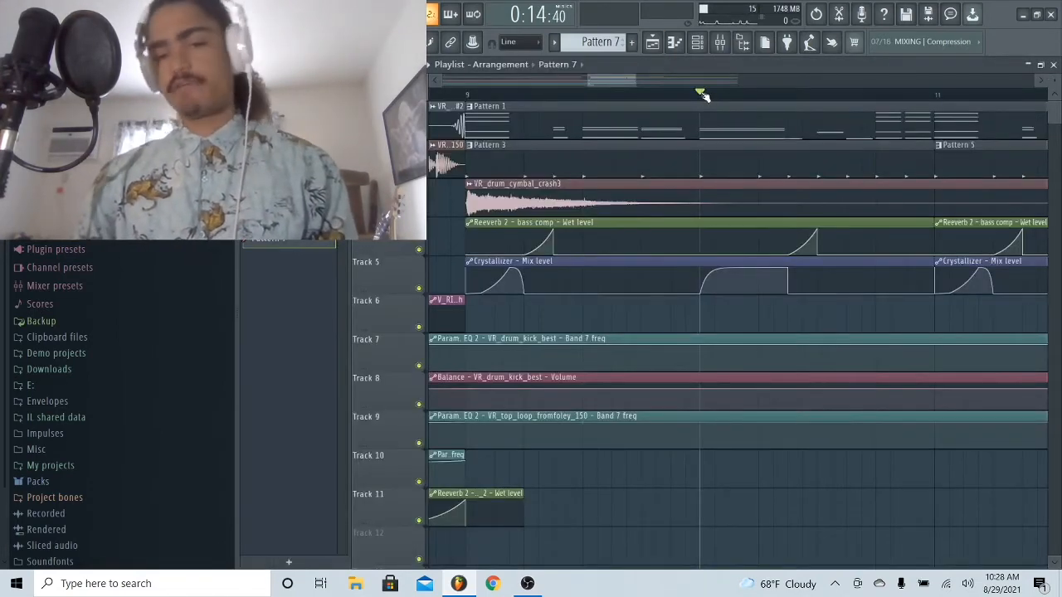
pyautogui.press('F6')
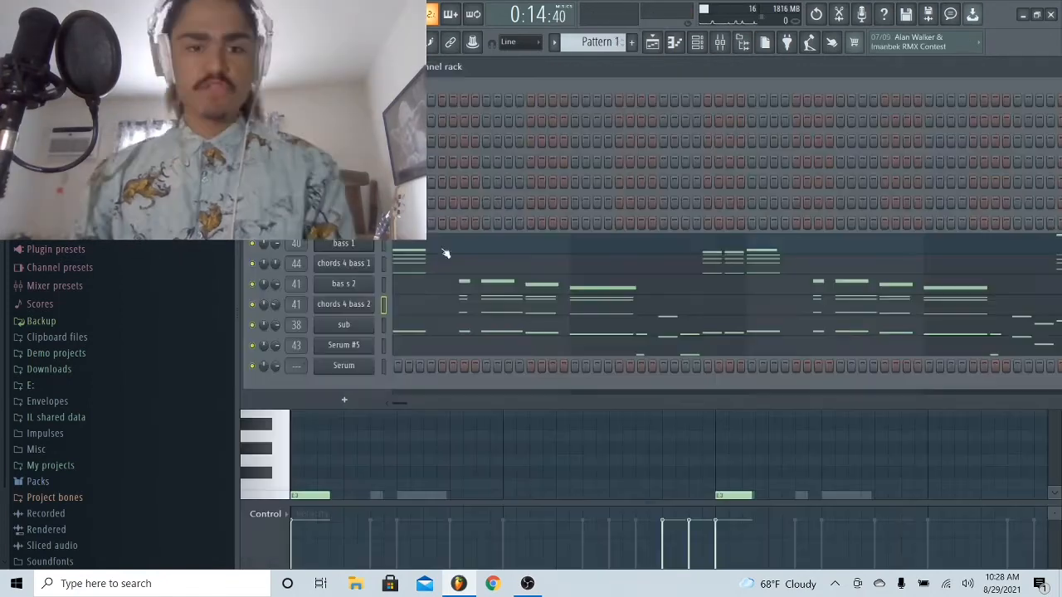
pyautogui.click(383, 347)
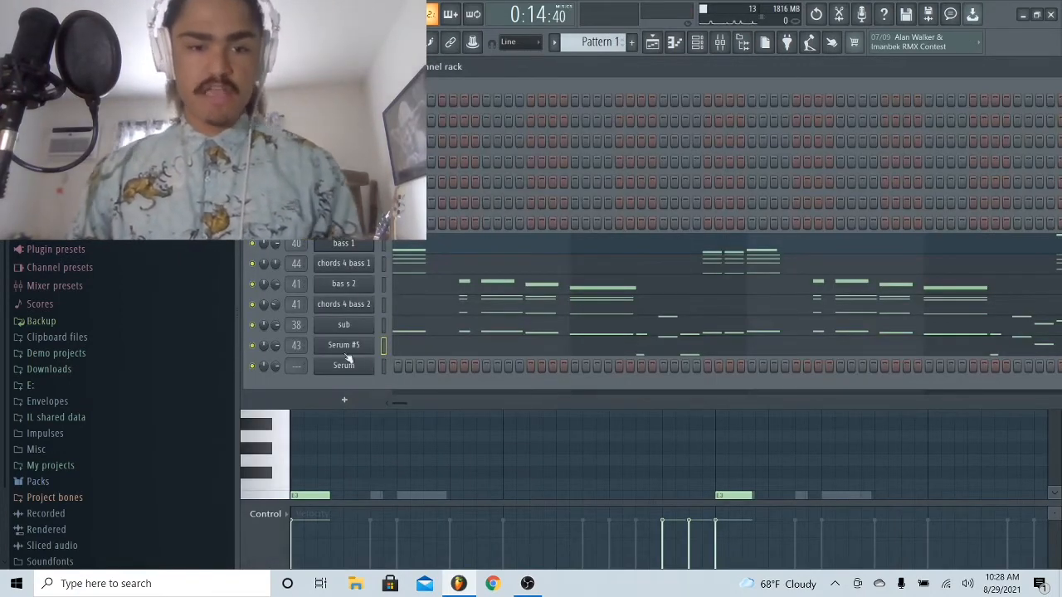
# Play the drop in the playlist from bar 10, jump ahead to the Pattern 2 section, and stop playback
pyautogui.click(652, 41)
pyautogui.press('space')
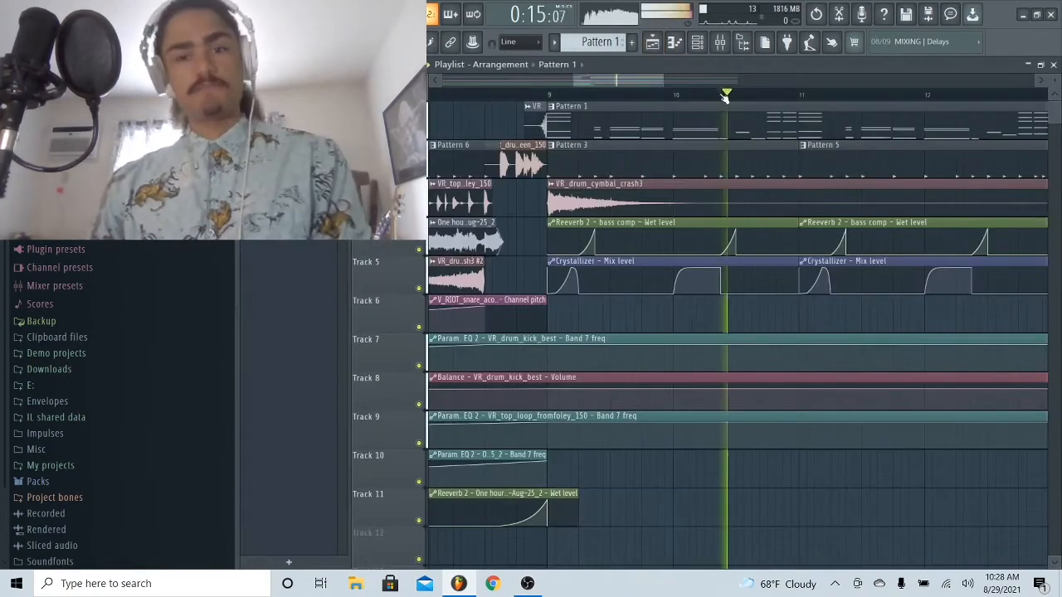
pyautogui.scroll(-3, 726, 97)
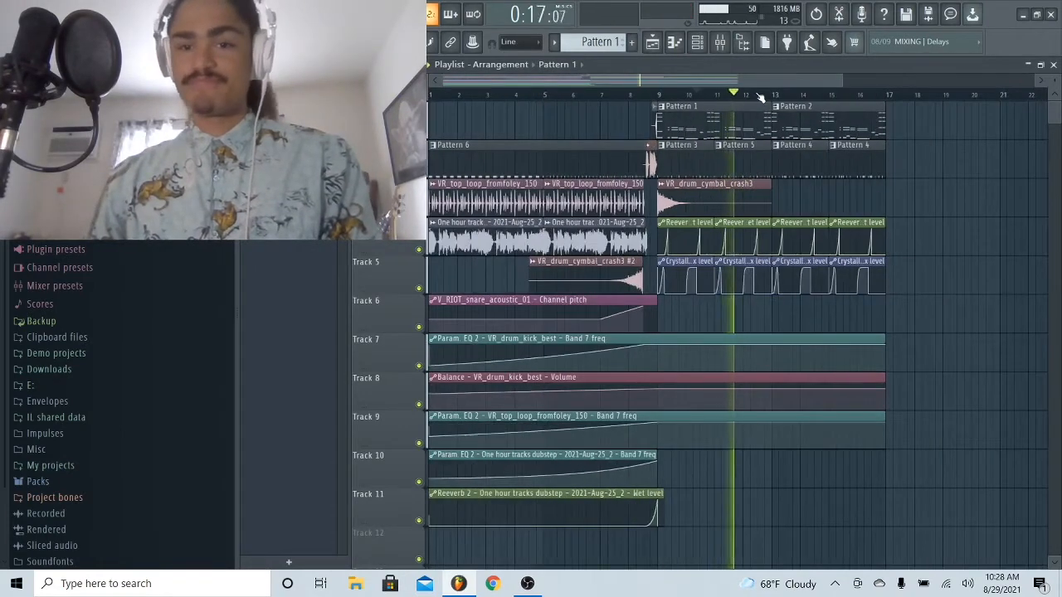
pyautogui.scroll(-2, 768, 96)
pyautogui.click(775, 95)
pyautogui.press('space')
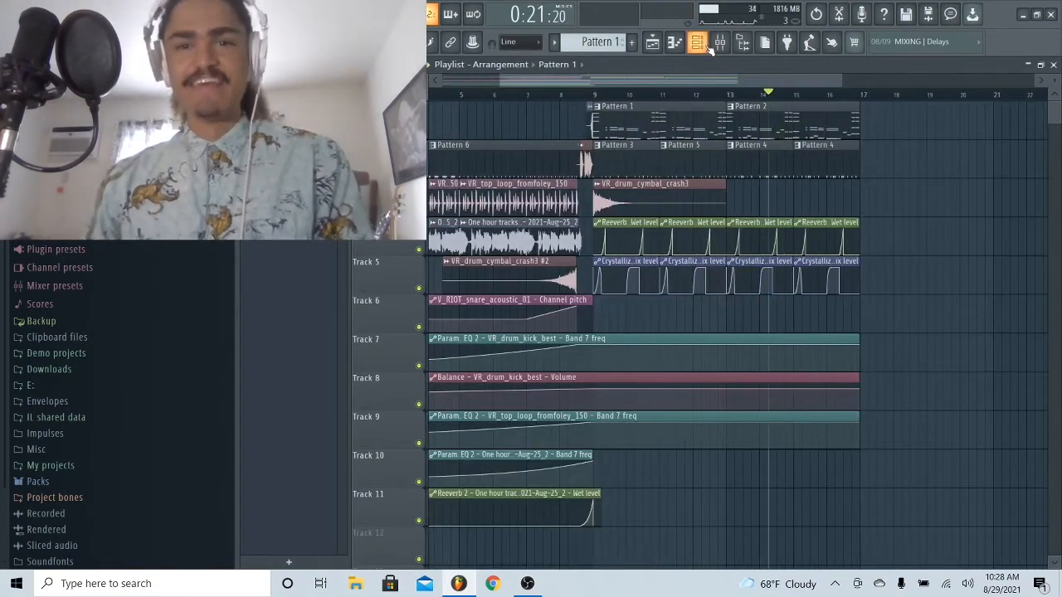
# Open the Serum #5 white noise bass and examine its oscillators, BrightWhite noise and LFO 2 modulation
pyautogui.click(697, 42)
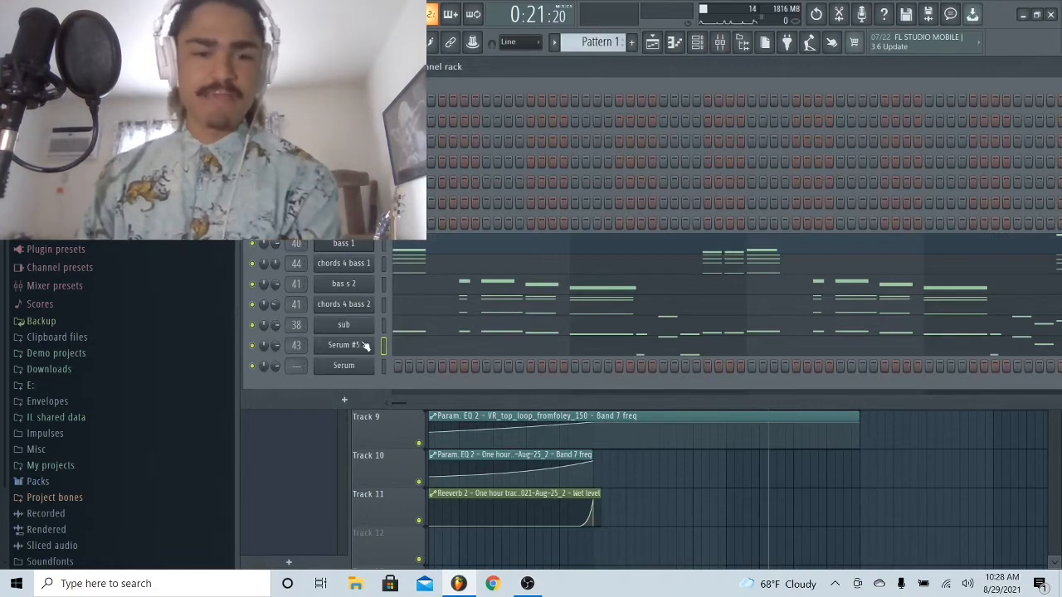
pyautogui.click(365, 346)
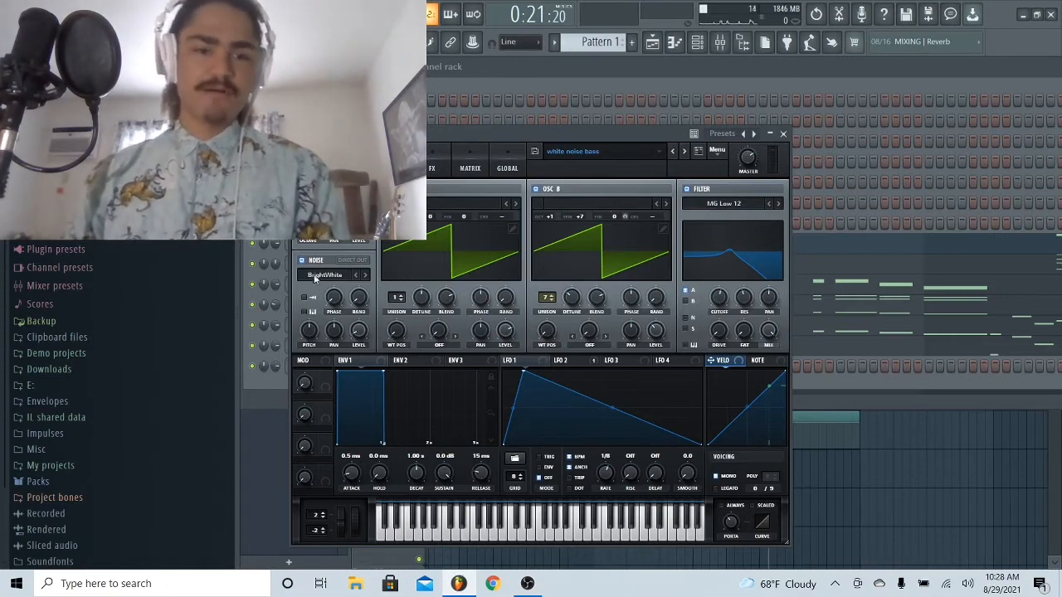
pyautogui.click(613, 216)
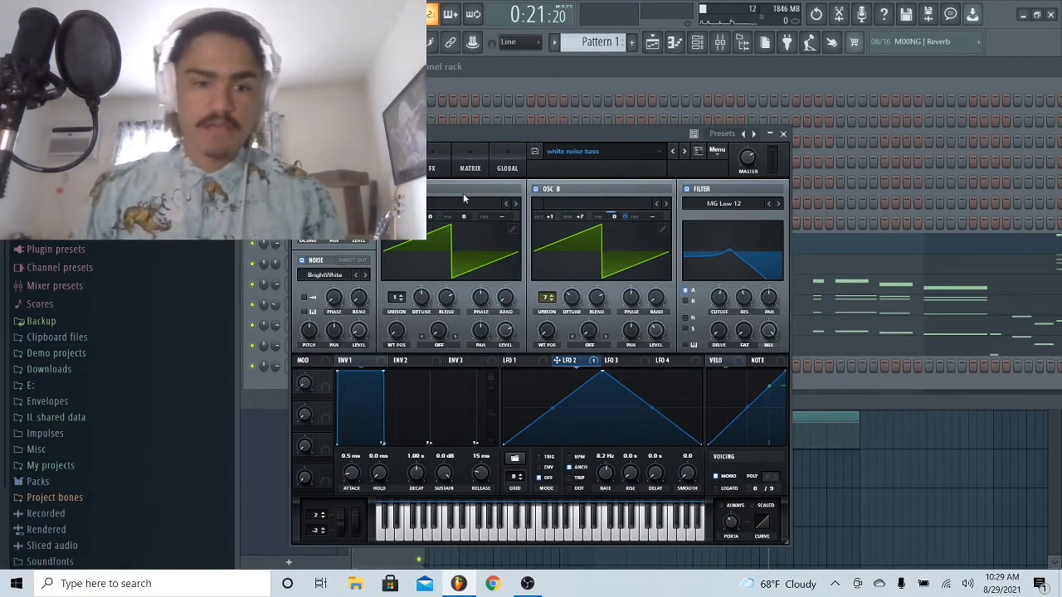
# Examine the white noise bass's EQ, Sine Shaper distortion, chorus and compressor effects, and move the synth window higher
pyautogui.click(436, 161)
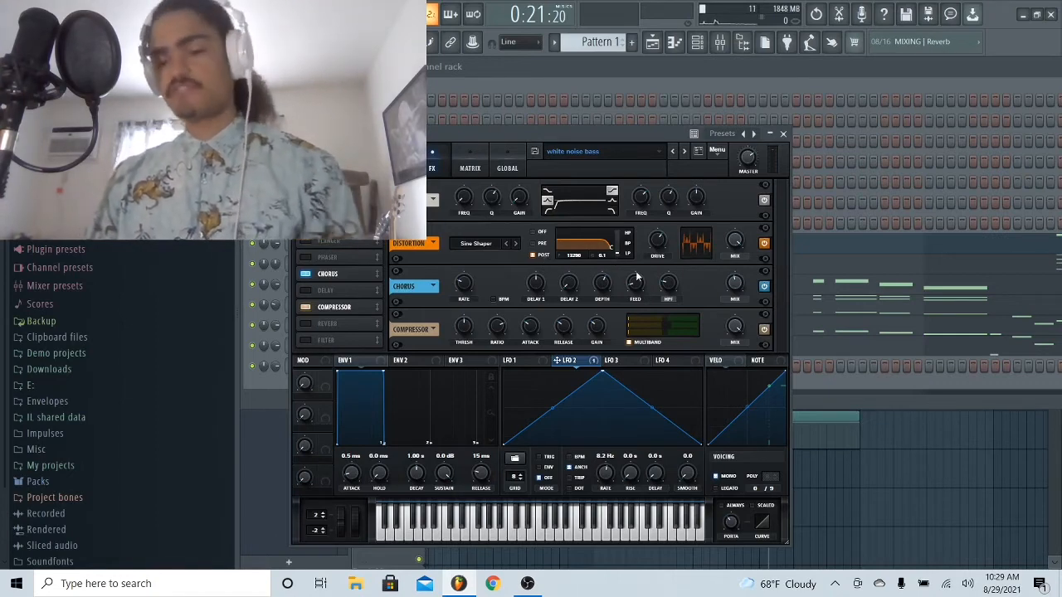
pyautogui.click(765, 244)
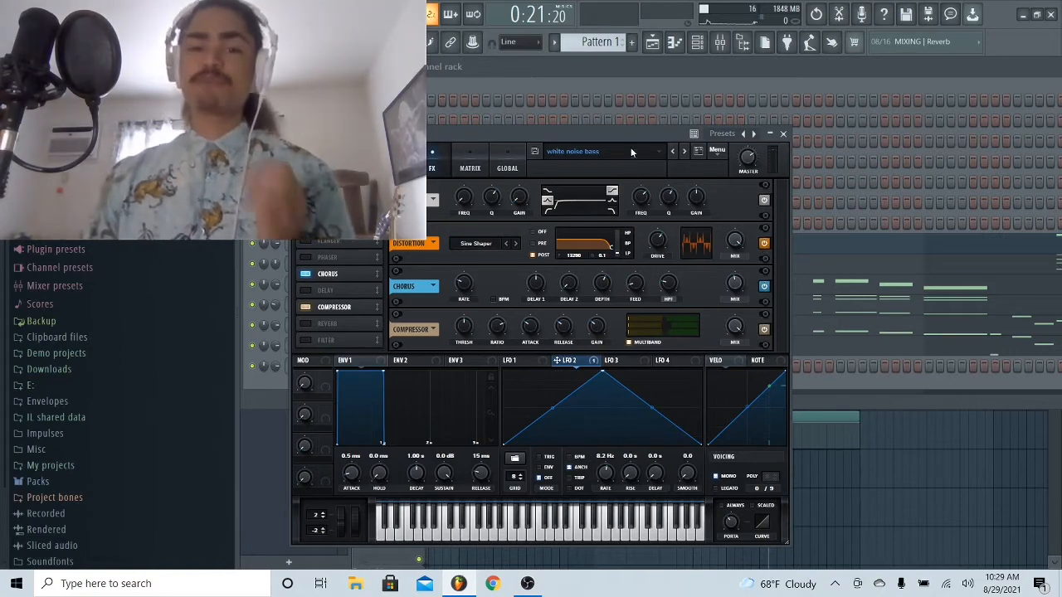
pyautogui.moveTo(630, 133); pyautogui.dragTo(650, 85)
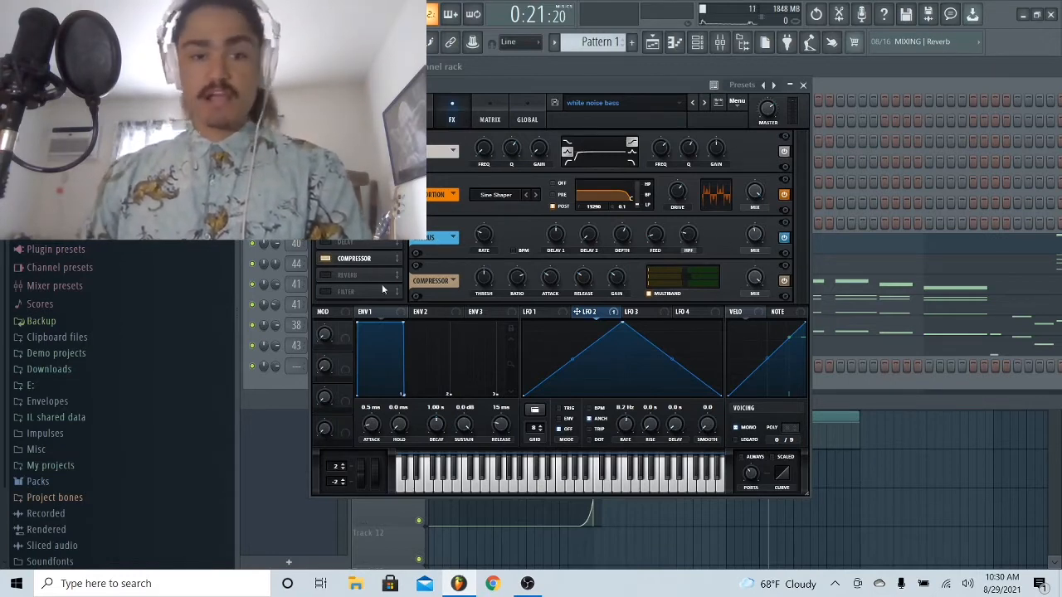
# Set the playhead to the start of the drop at bar 9 in the playlist and return to the channel rack
pyautogui.click(720, 42)
pyautogui.click(653, 41)
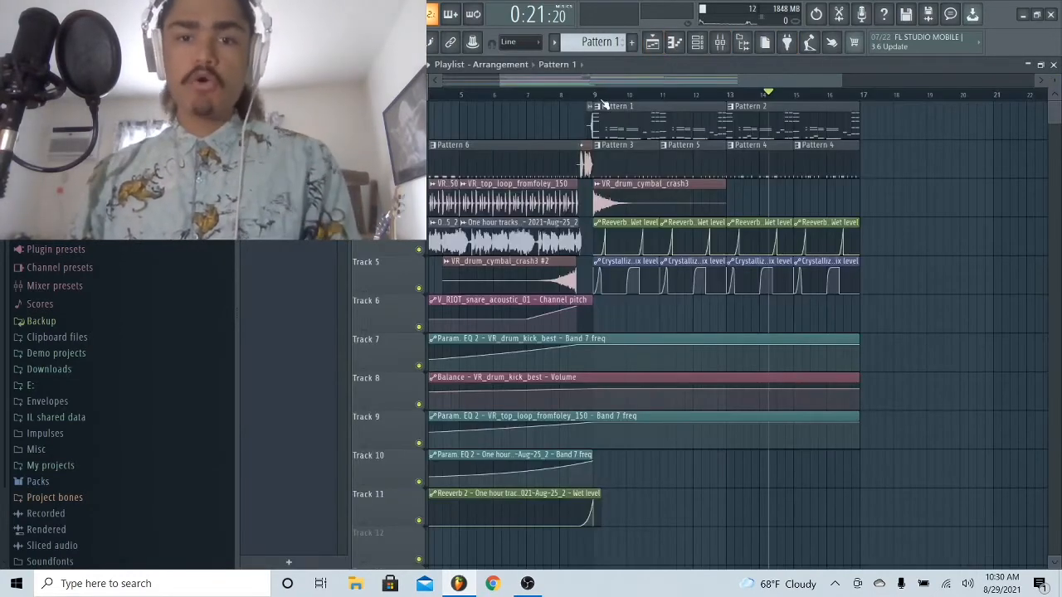
pyautogui.click(603, 98)
pyautogui.keyDown('ctrl'); pyautogui.scroll(3, 601, 101); pyautogui.keyUp('ctrl')
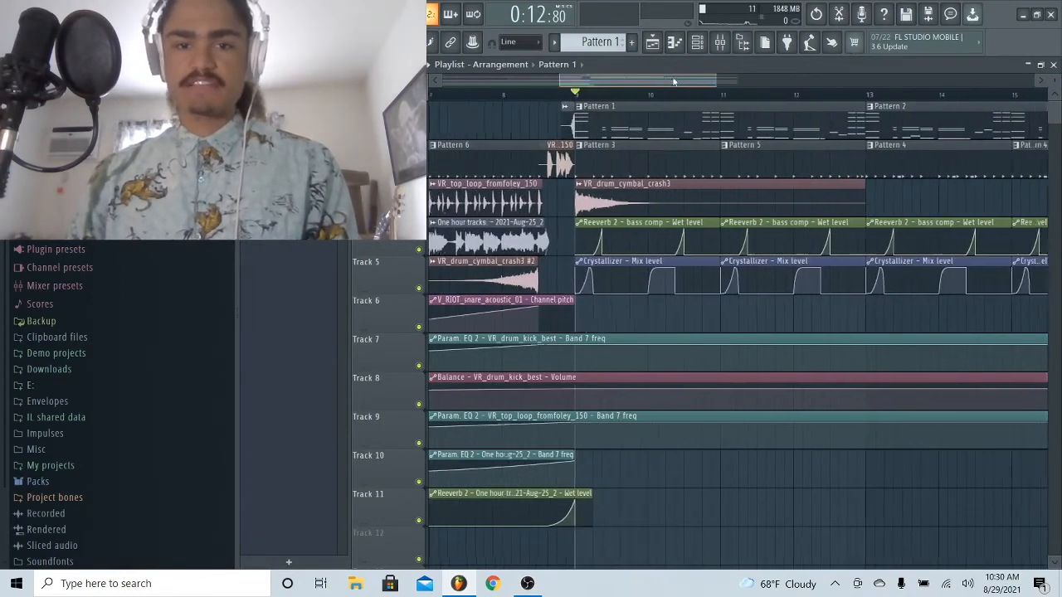
pyautogui.scroll(-2, 685, 79)
pyautogui.click(697, 42)
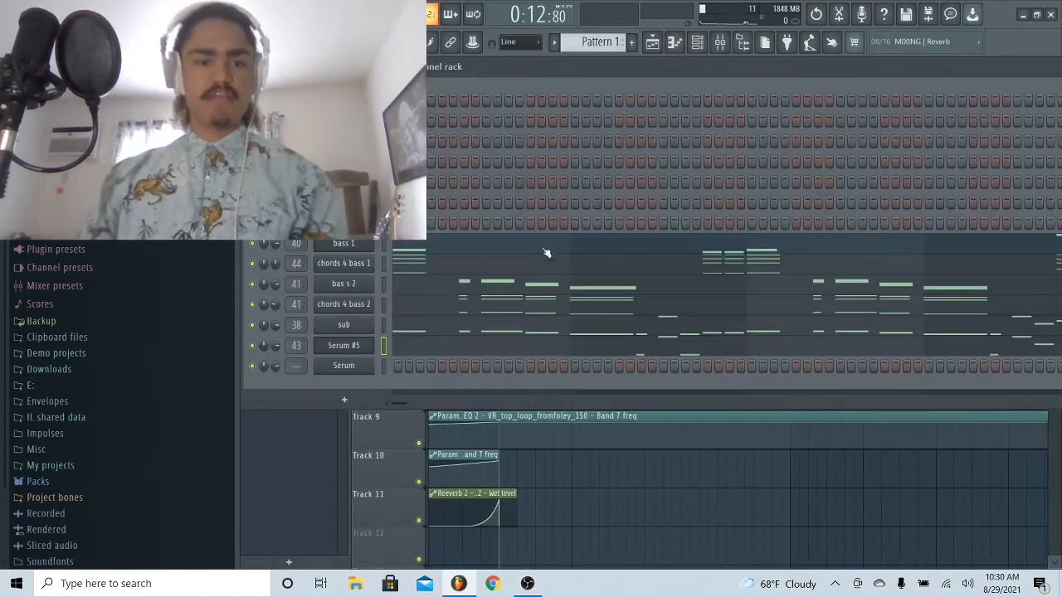
# Check the Serum #5 insert in the mixer and solo the sub channel in the channel rack
pyautogui.press('F9')
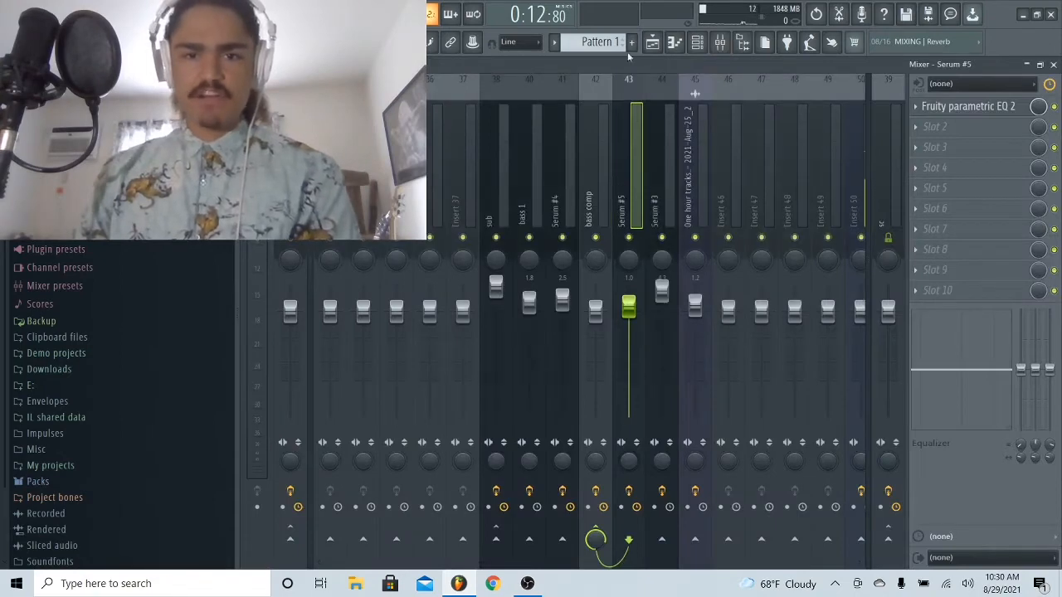
pyautogui.click(652, 43)
pyautogui.press('F7')
pyautogui.press('F6')
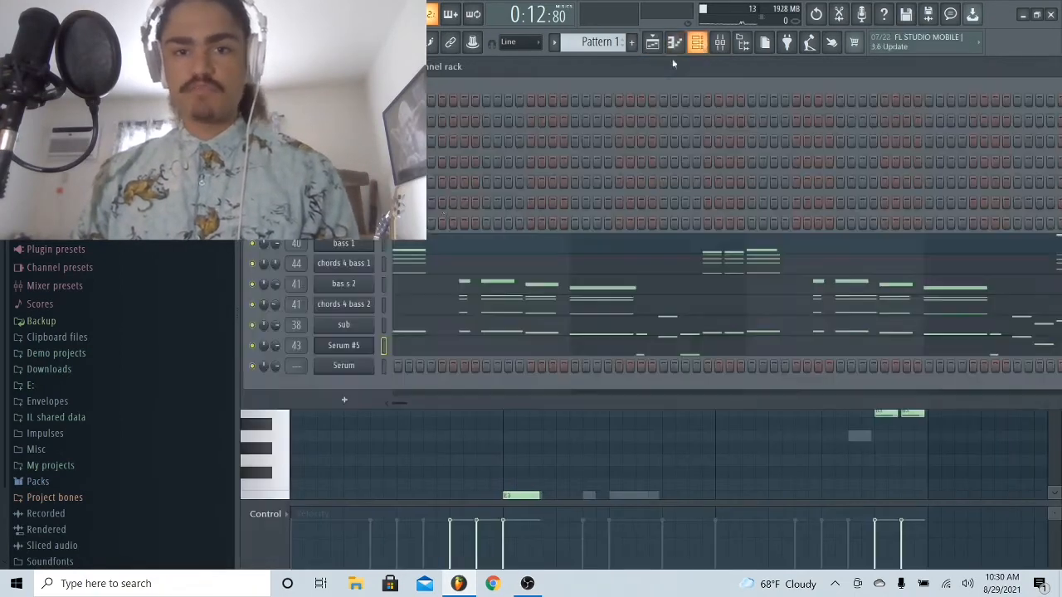
pyautogui.rightClick(266, 330)
pyautogui.press('Escape')
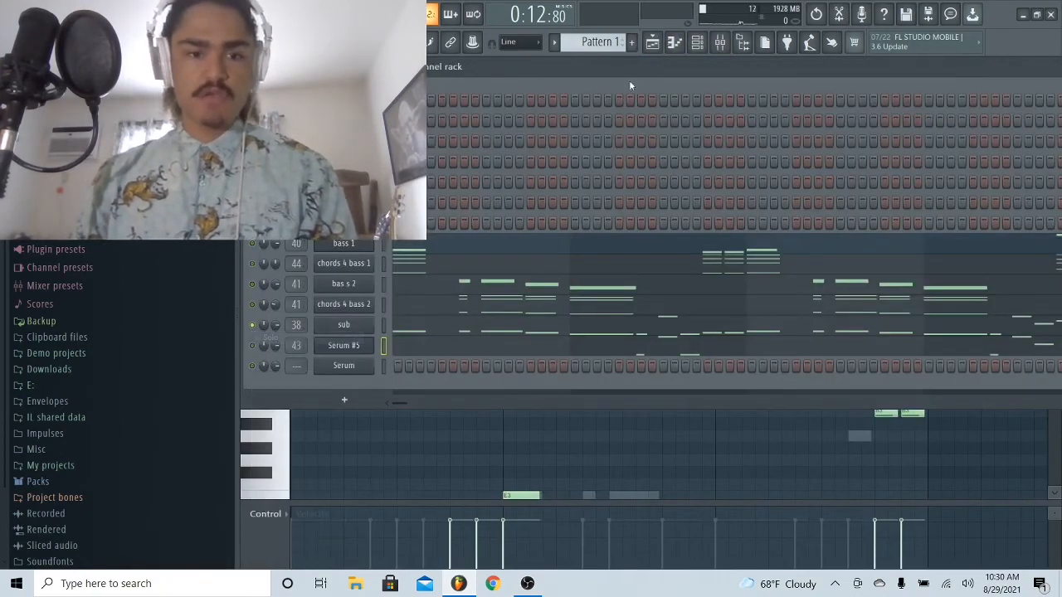
# Play the soloed sub in the drop and examine its mixer insert's two Fruity Limiters and the effects available for slot 3
pyautogui.click(652, 43)
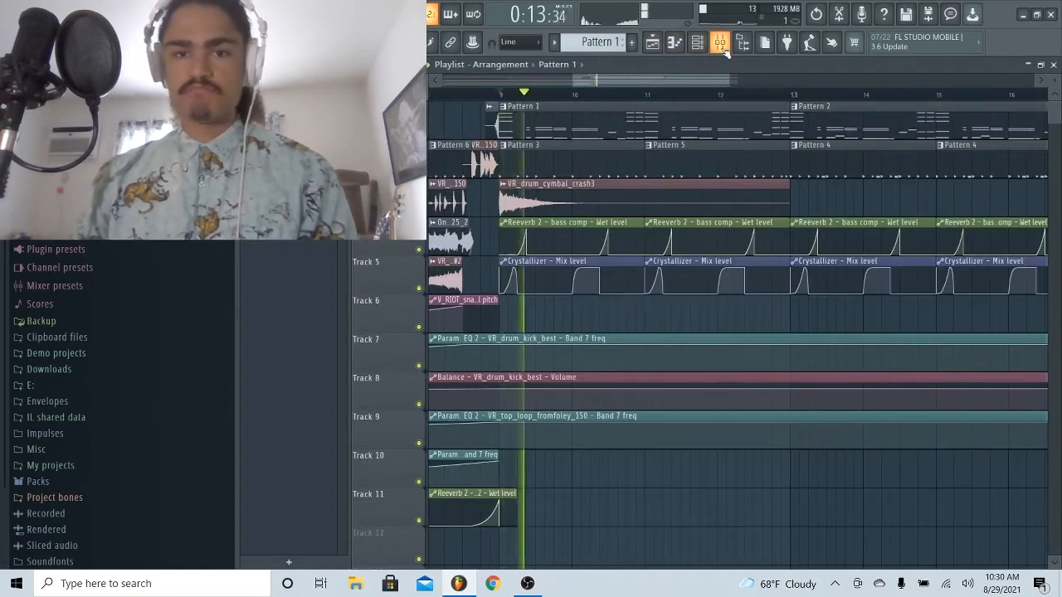
pyautogui.press('F9')
pyautogui.click(485, 199)
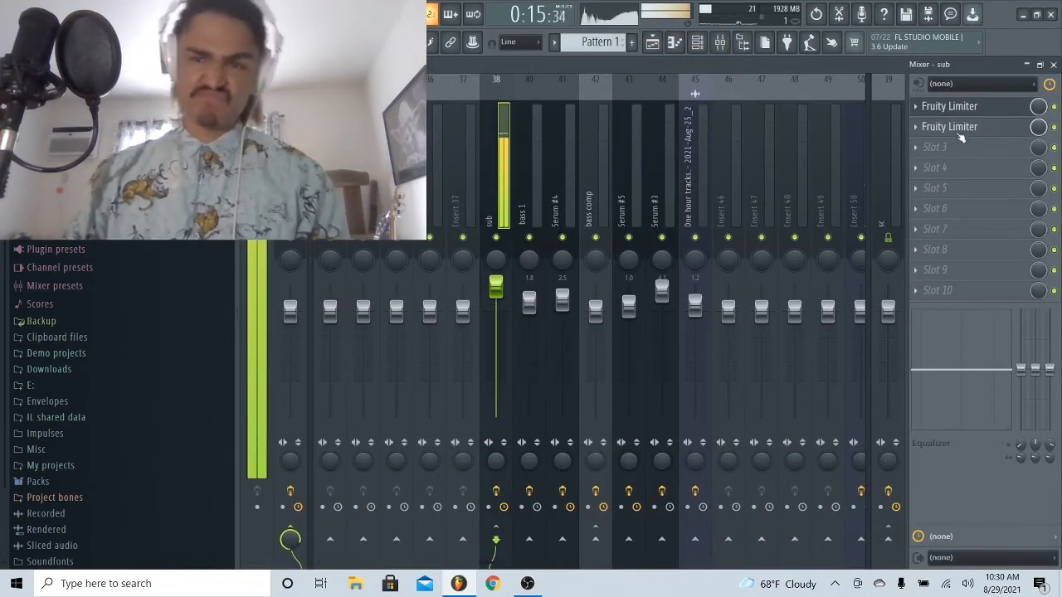
pyautogui.click(930, 147)
pyautogui.moveTo(923, 164)
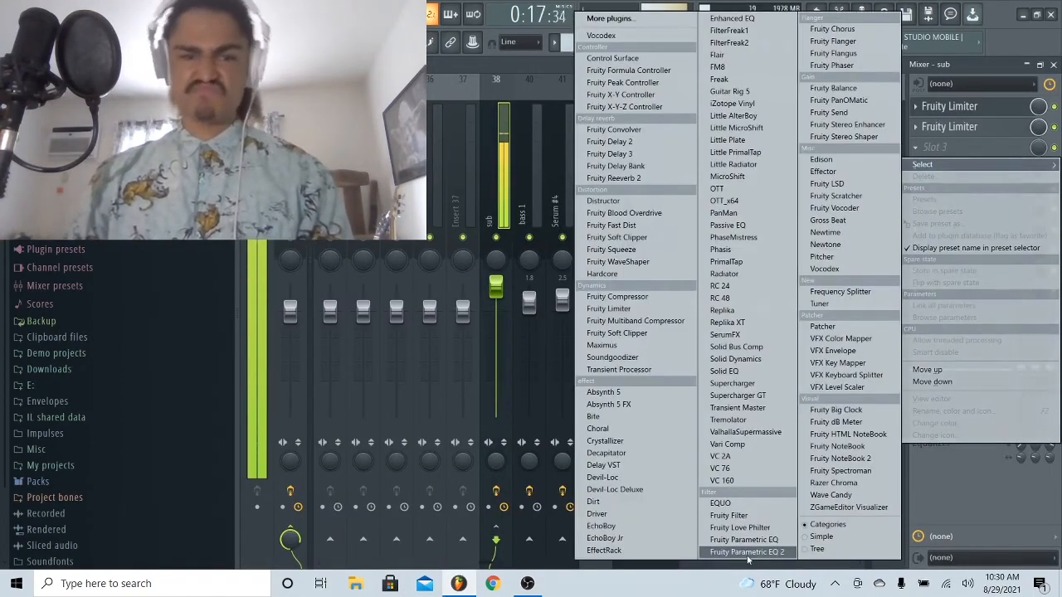
pyautogui.click(481, 209)
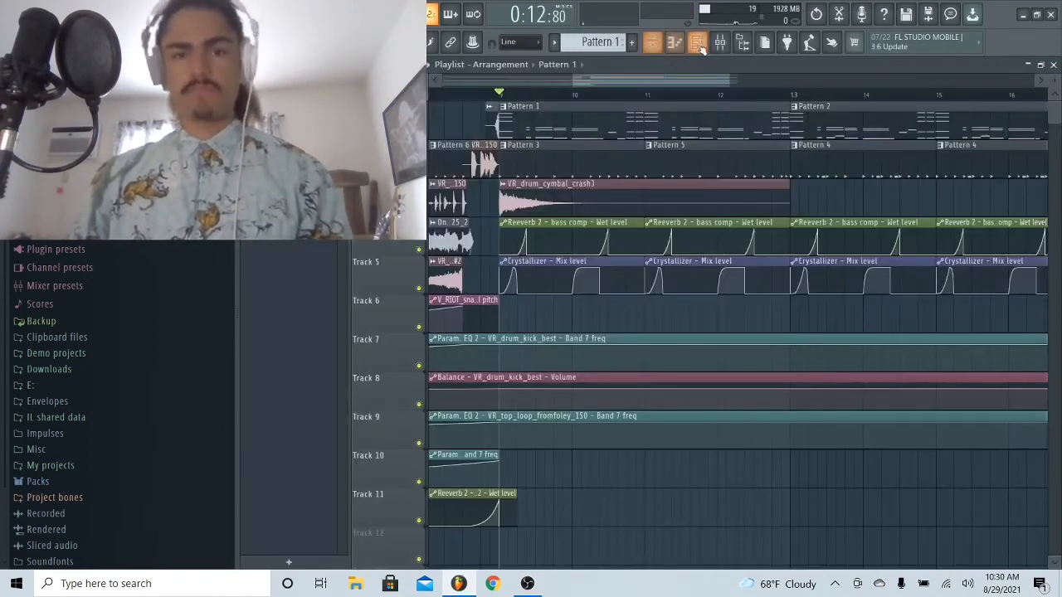
# Open the sub's Serum synth and examine its Basic Shapes oscillator, SoftClip distortion and multiband compressor, plus the sub's mixer insert
pyautogui.press('F6')
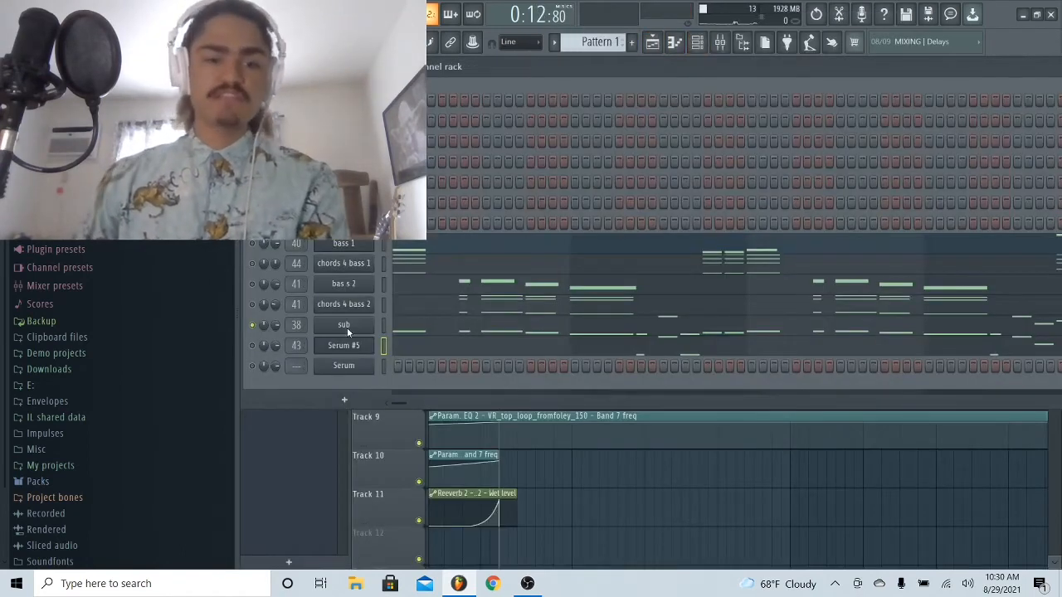
pyautogui.click(346, 328)
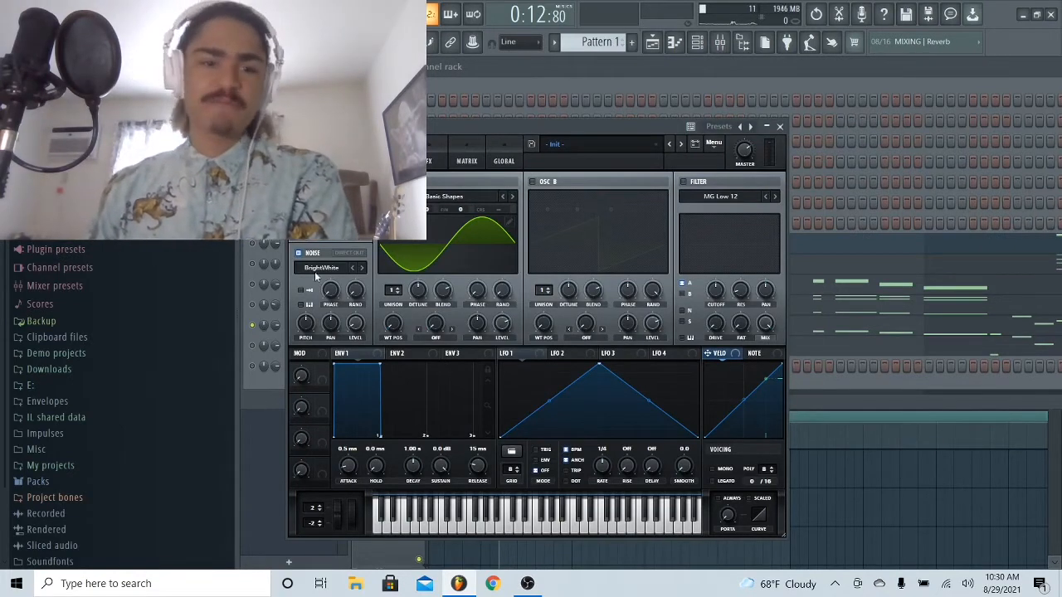
pyautogui.click(430, 162)
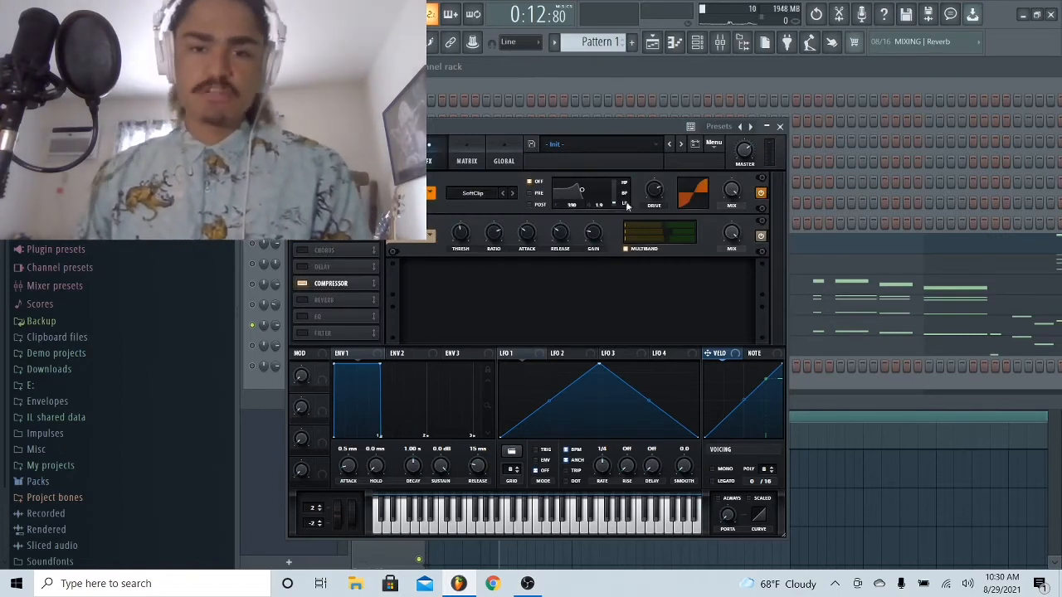
pyautogui.press('F9')
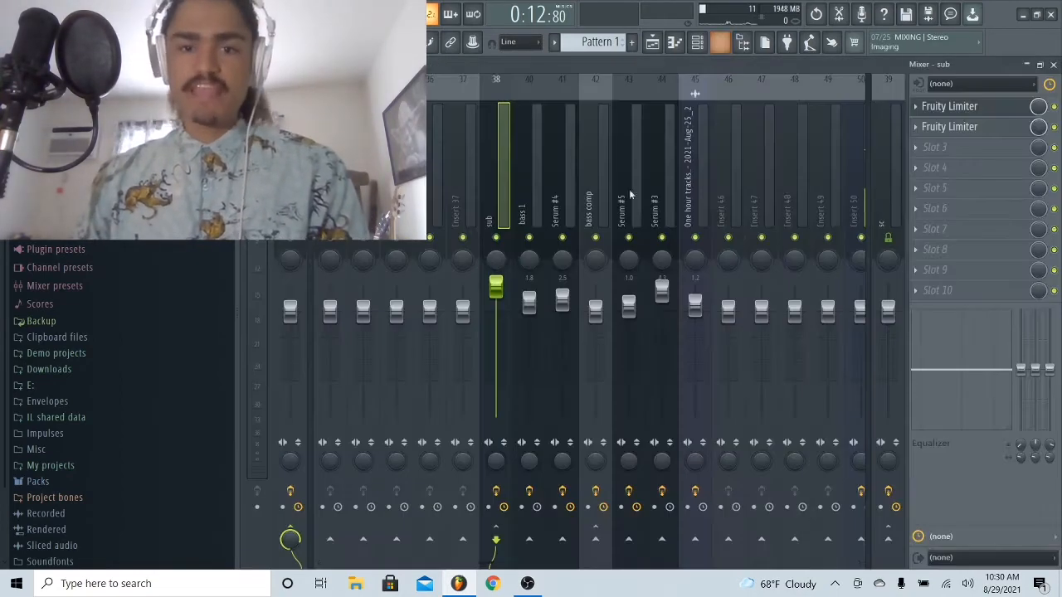
pyautogui.click(652, 42)
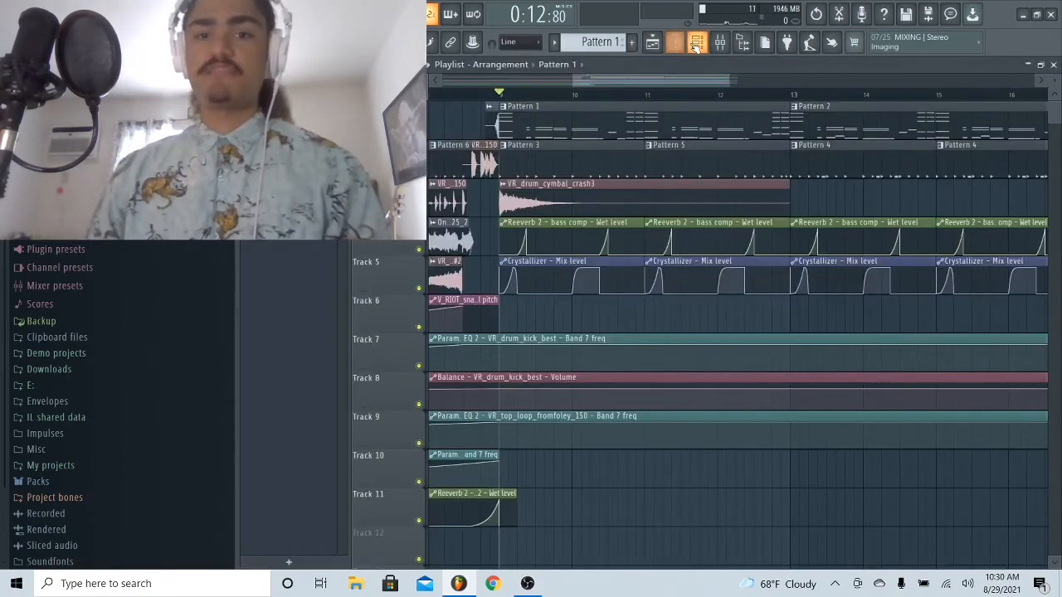
# Set the playhead just after bar 9 in the playlist and briefly play the start of the drop
pyautogui.scroll(-4, 752, 210)
pyautogui.scroll(5, 603, 100)
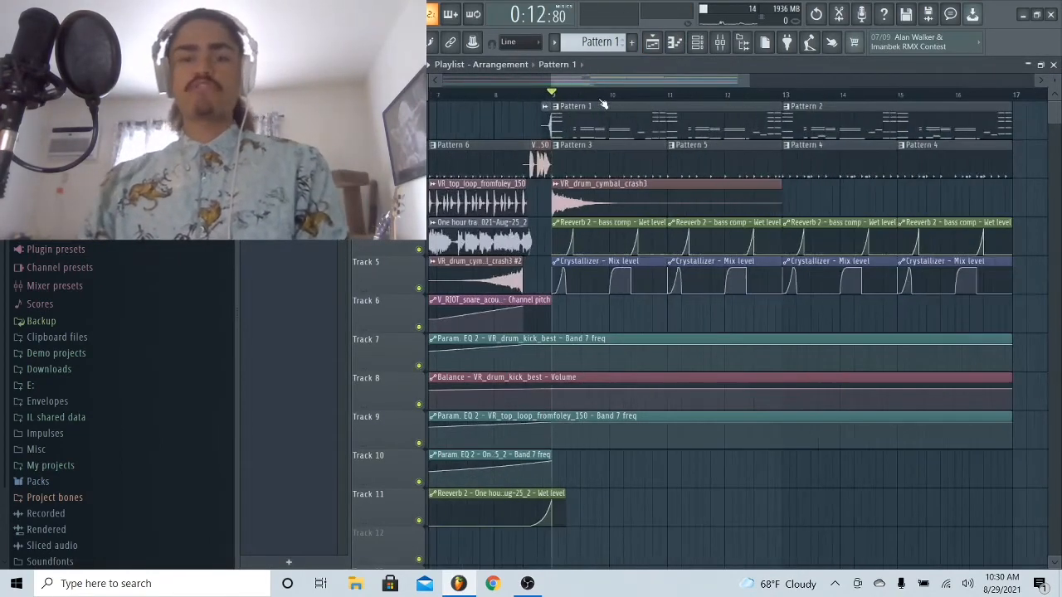
pyautogui.click(525, 98)
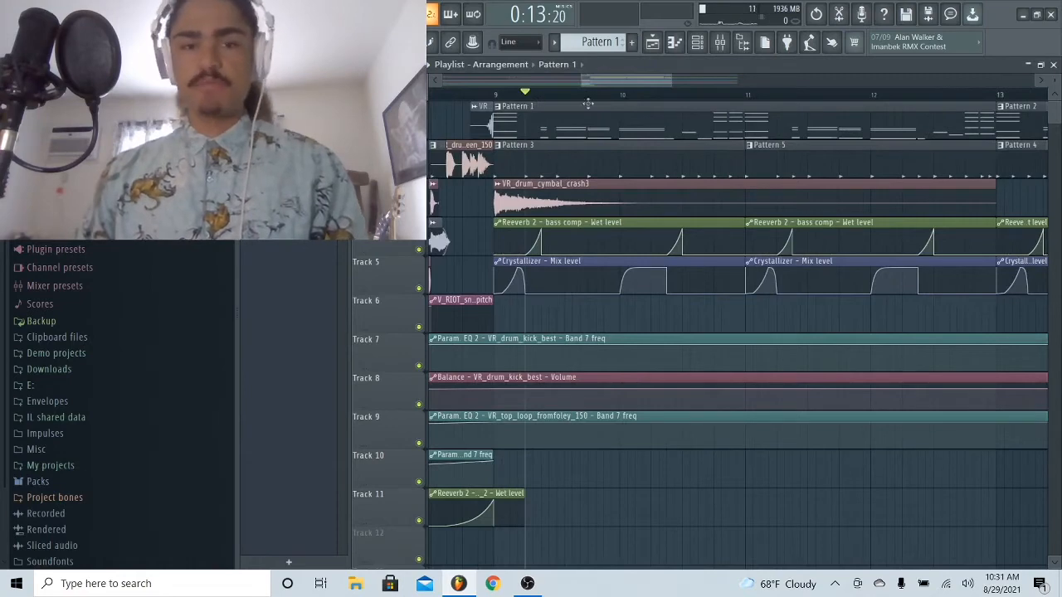
pyautogui.press('space')
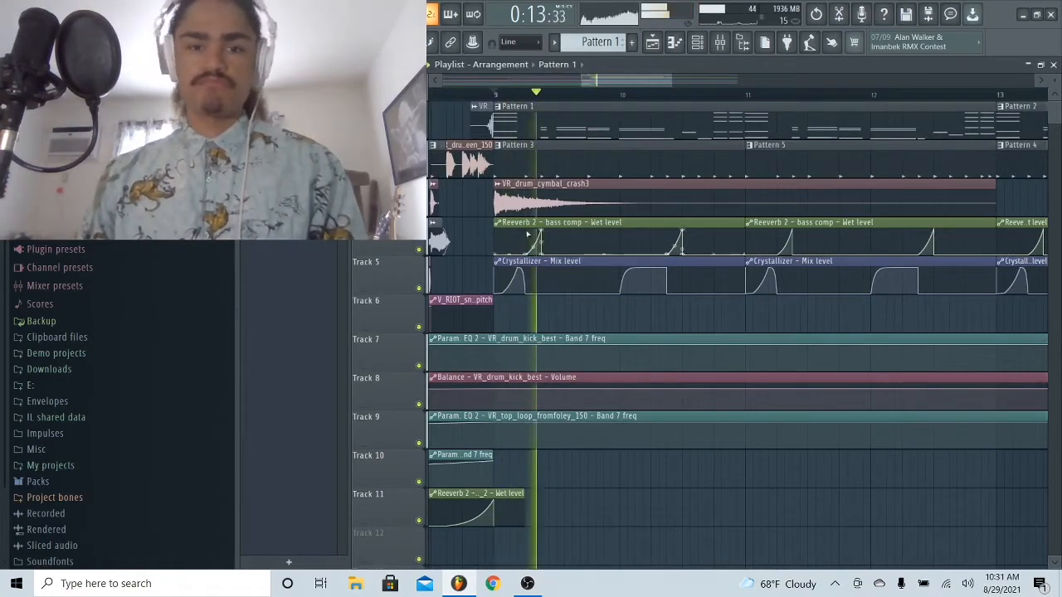
pyautogui.press('space')
# Look over the drum inserts in the mixer and select the Pattern 4 clip in the playlist
pyautogui.press('F9')
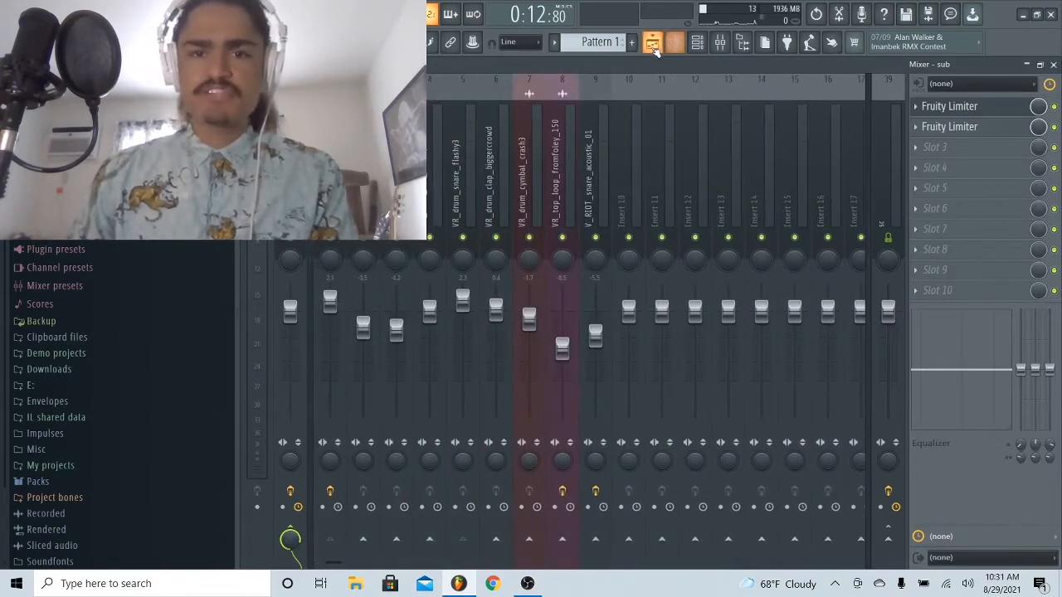
pyautogui.click(653, 43)
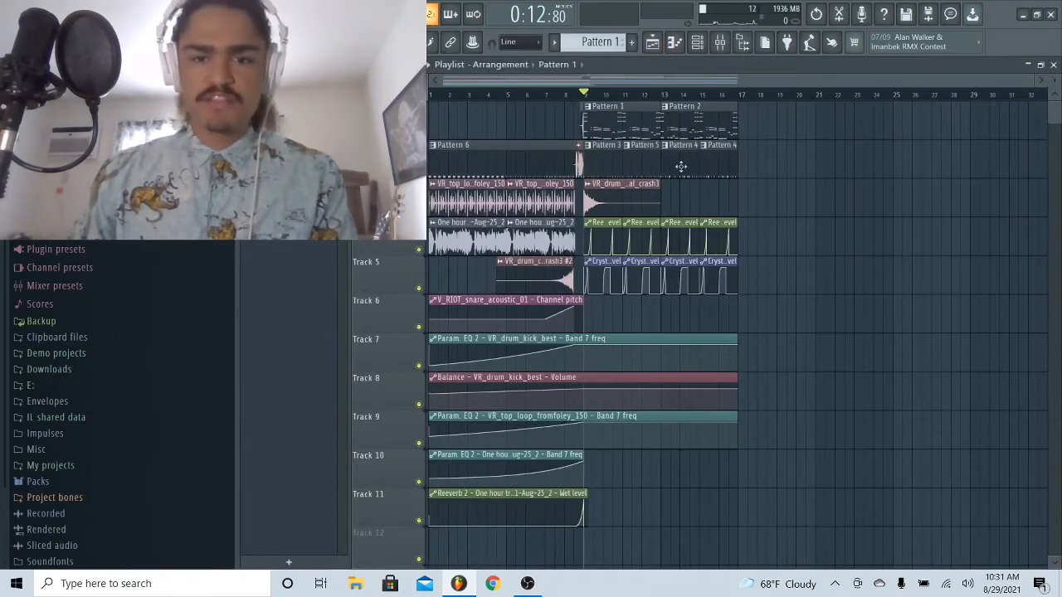
pyautogui.doubleClick(678, 153)
pyautogui.press('F9')
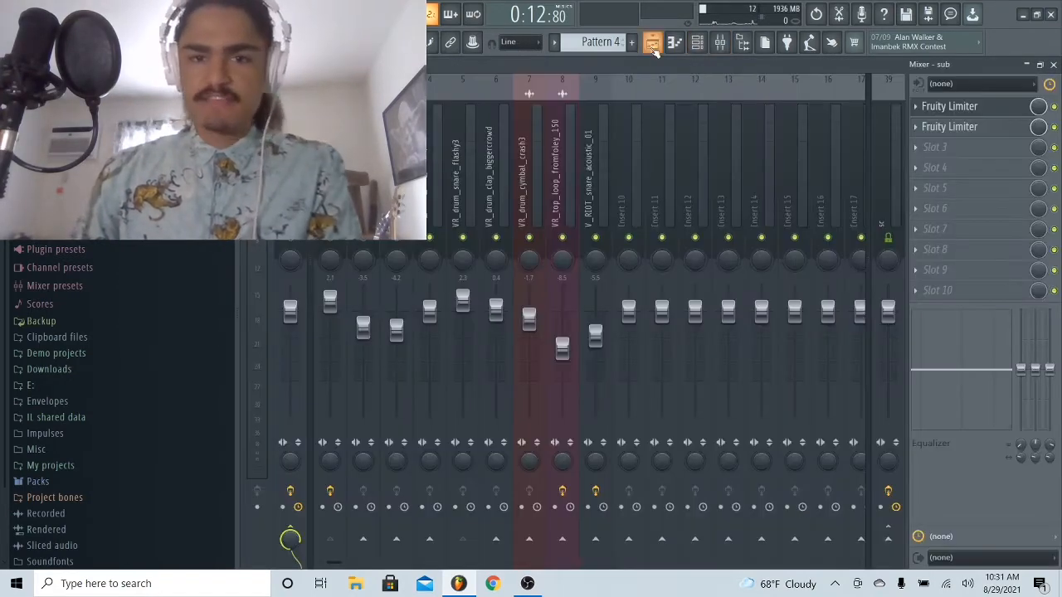
pyautogui.click(653, 45)
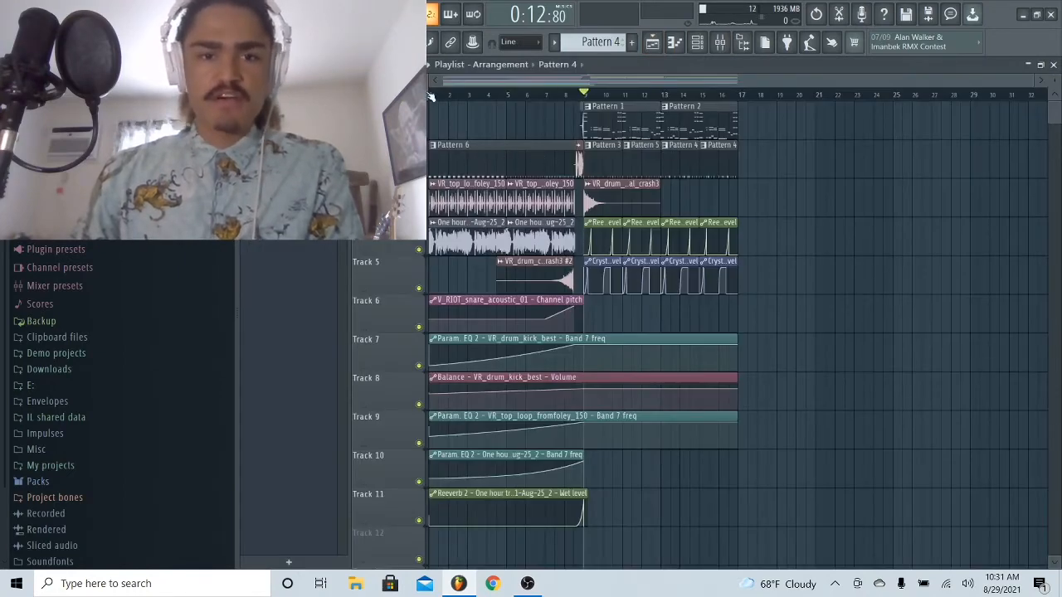
# Return the playhead to the start of the song and review the bass inserts in the mixer and the full arrangement
pyautogui.click(430, 96)
pyautogui.scroll(4, 434, 201)
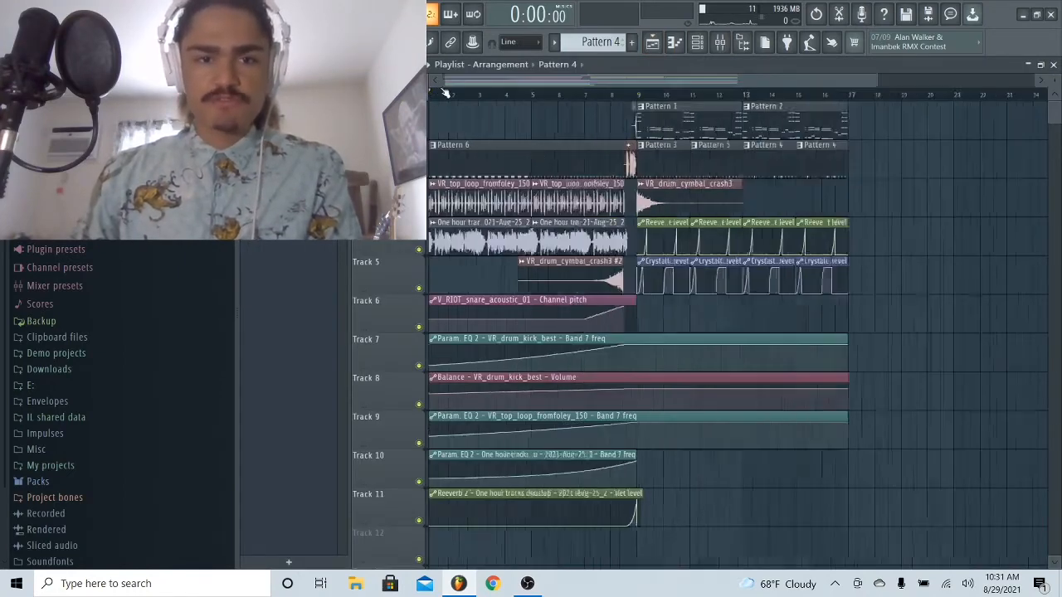
pyautogui.scroll(-5, 817, 100)
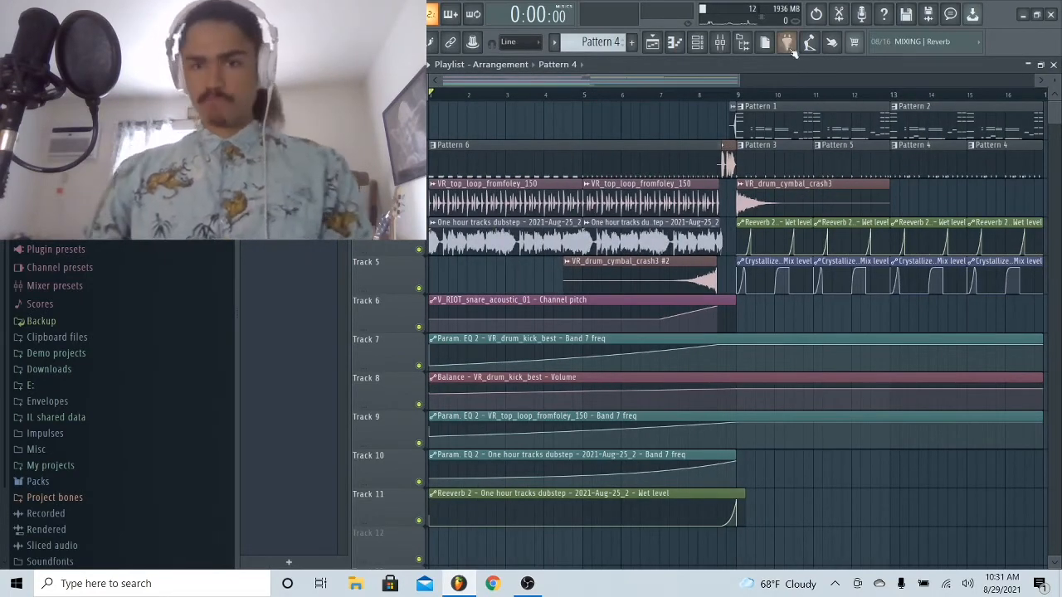
pyautogui.click(722, 43)
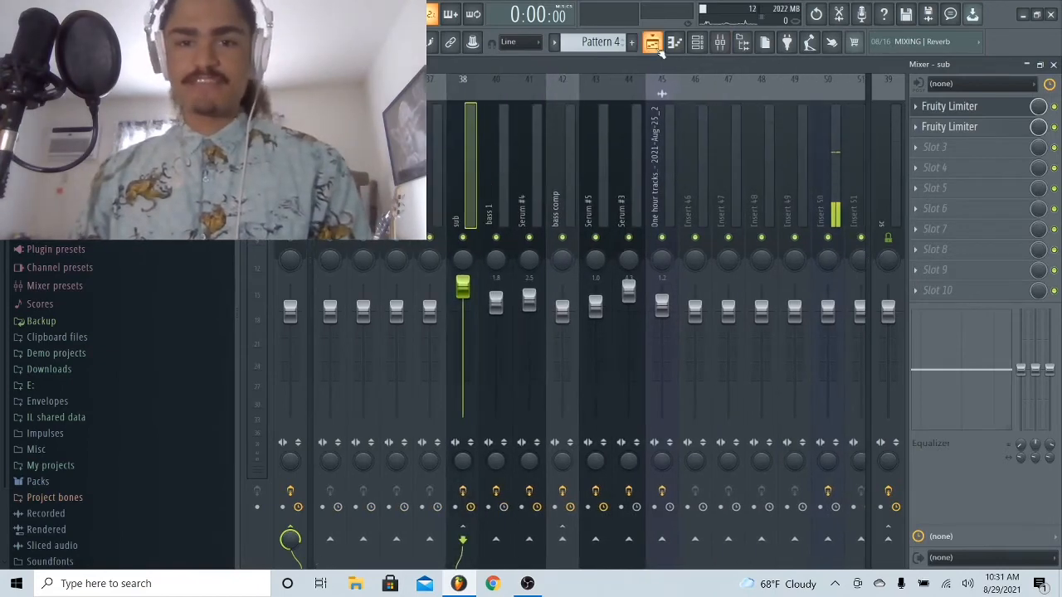
pyautogui.press('F9')
pyautogui.scroll(-3, 524, 110)
pyautogui.scroll(5, 747, 165)
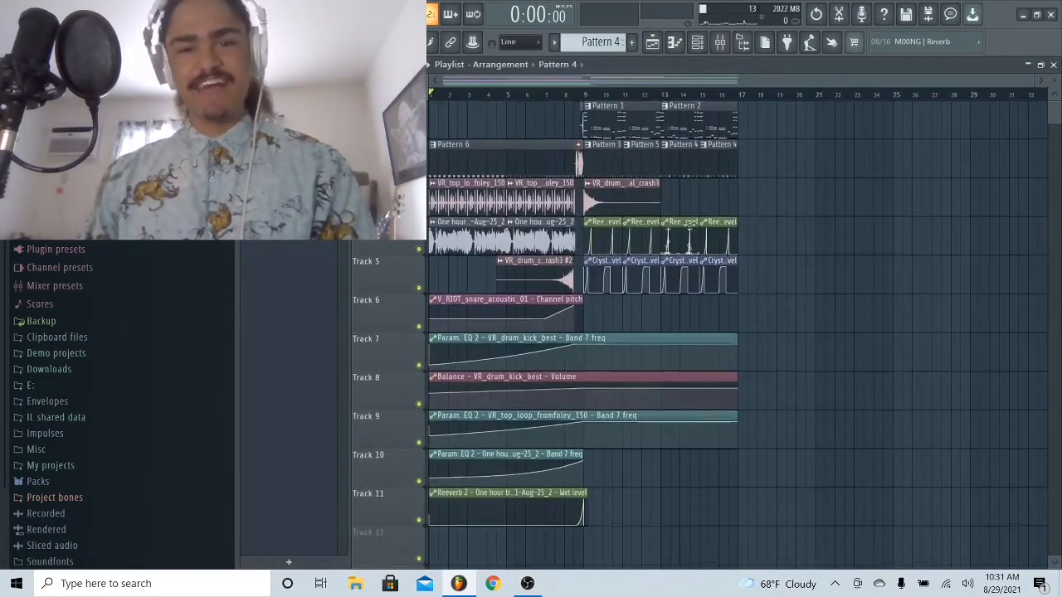
# Select the drop from bar 9 to bar 17 in the playlist and play that section
pyautogui.click(779, 191)
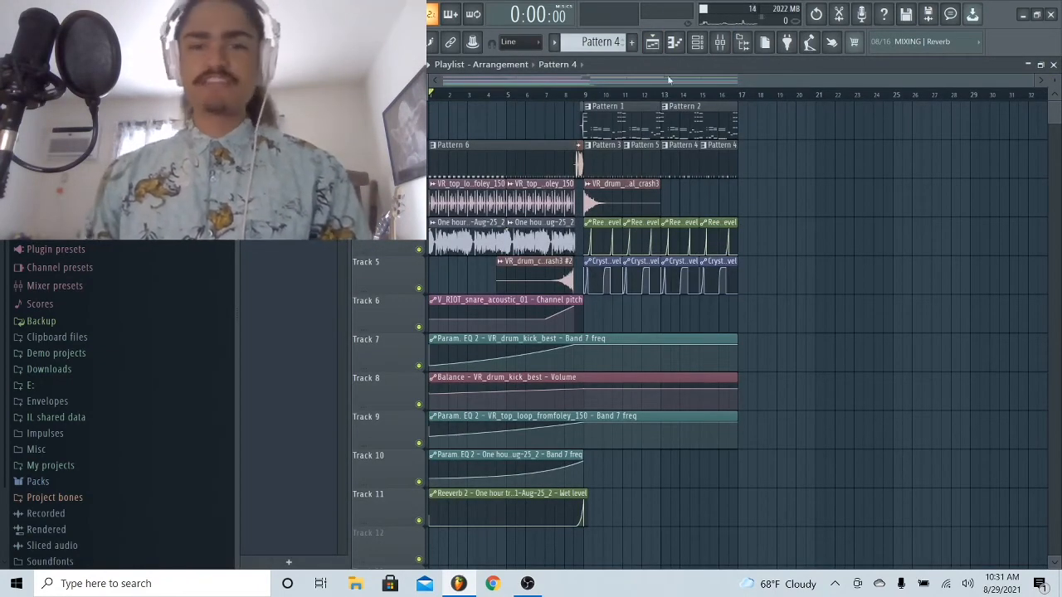
pyautogui.moveTo(585, 98); pyautogui.dragTo(746, 98)
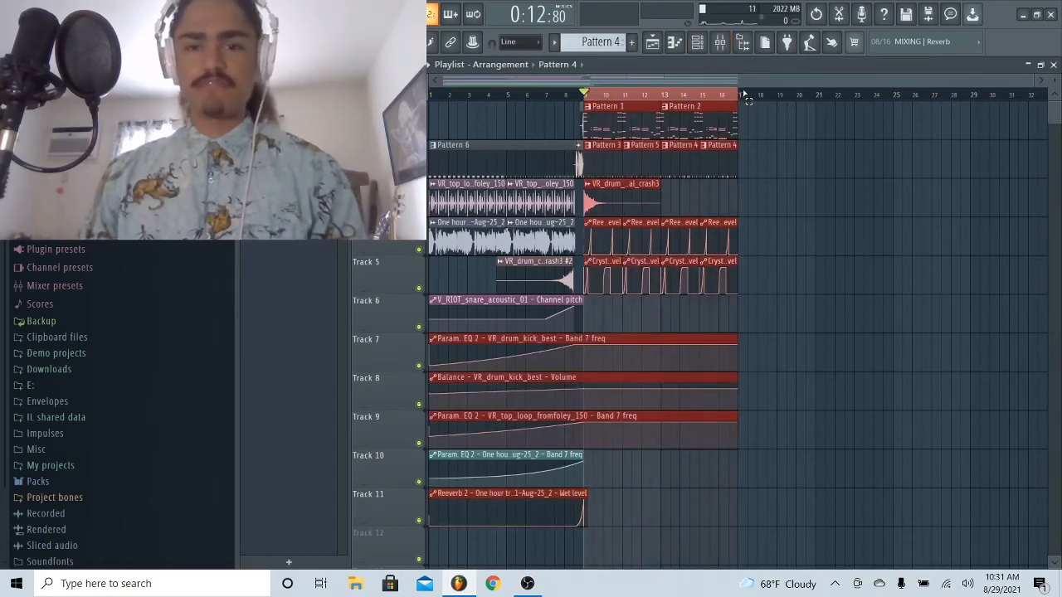
pyautogui.press('space')
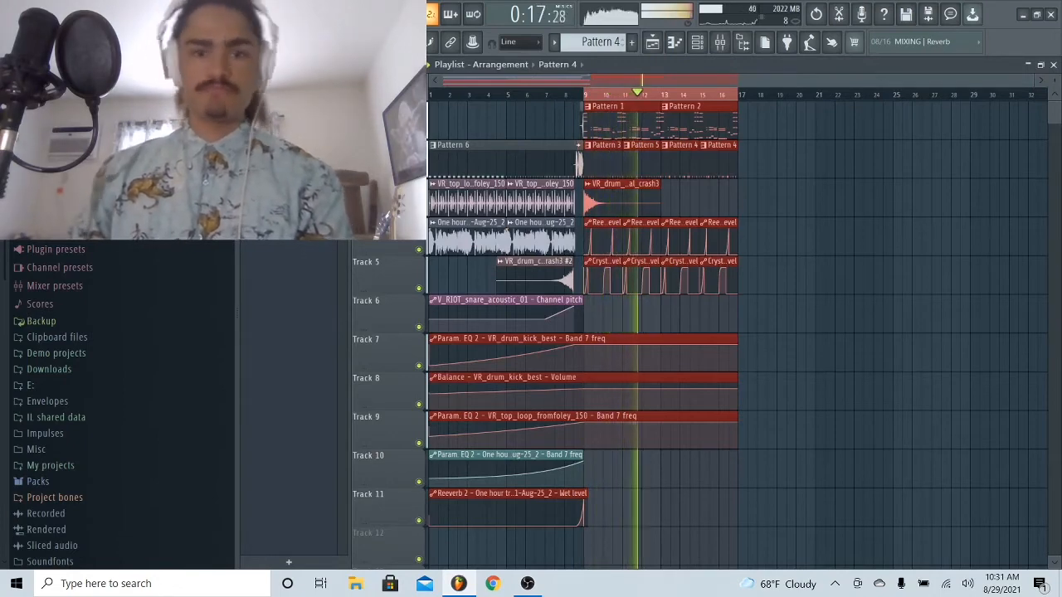
# Check the One hour tracks insert in the mixer, audition the intro from bar 1 in the playlist and stop playback
pyautogui.click(721, 44)
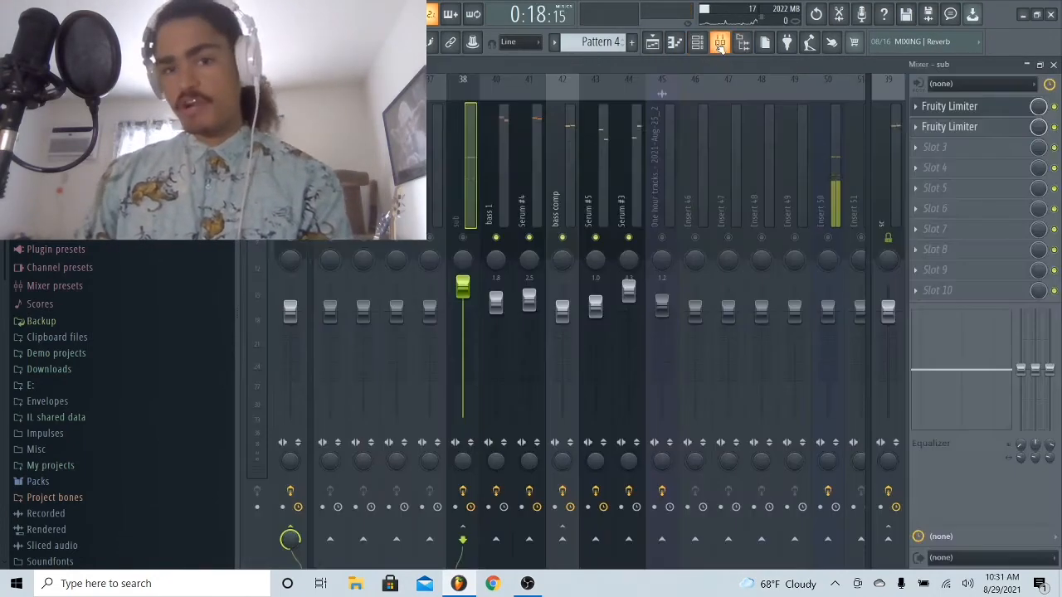
pyautogui.click(668, 199)
pyautogui.click(652, 45)
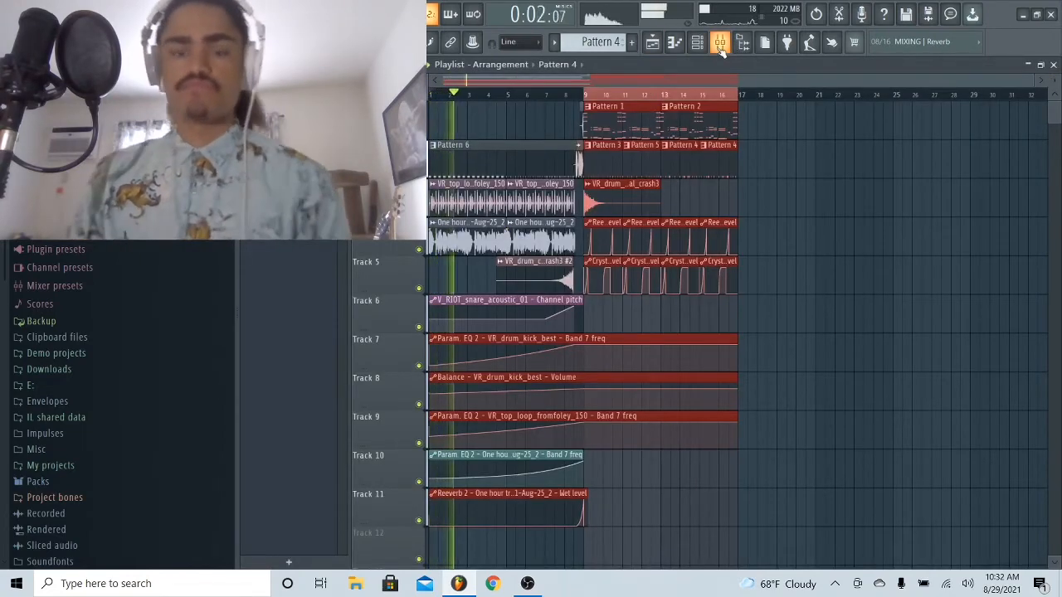
pyautogui.press('space')
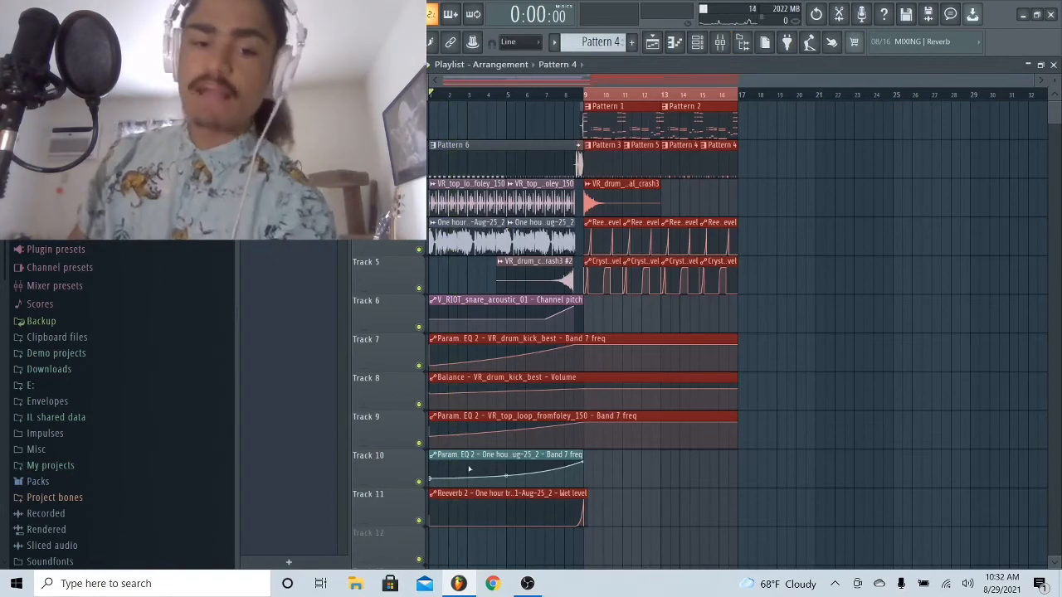
# Clear the time selection, play from about bar 7 into the drop, and replay the song from the start
pyautogui.click(579, 95)
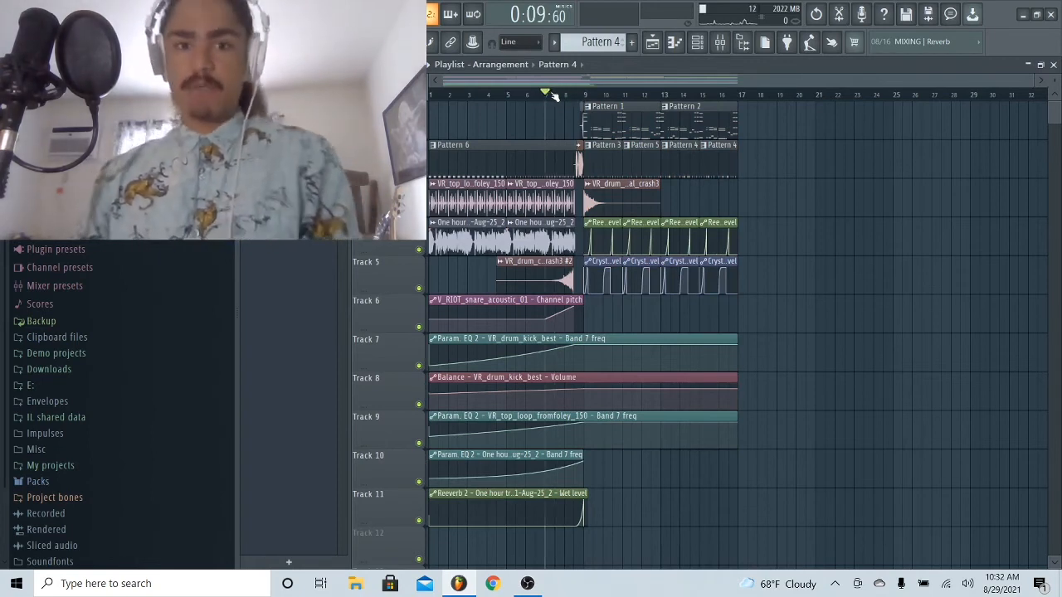
pyautogui.press('space')
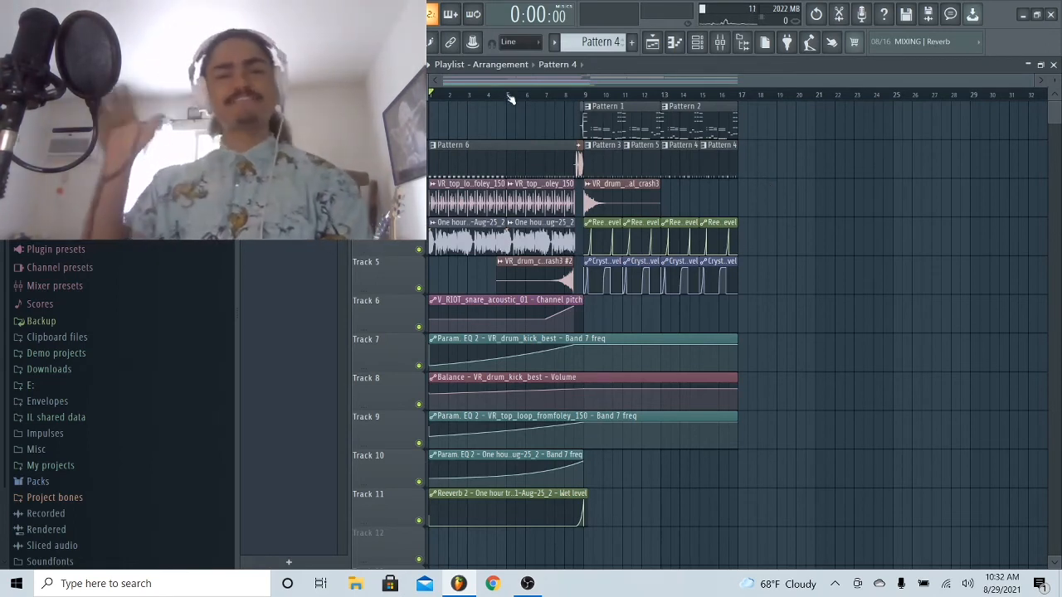
pyautogui.press('space')
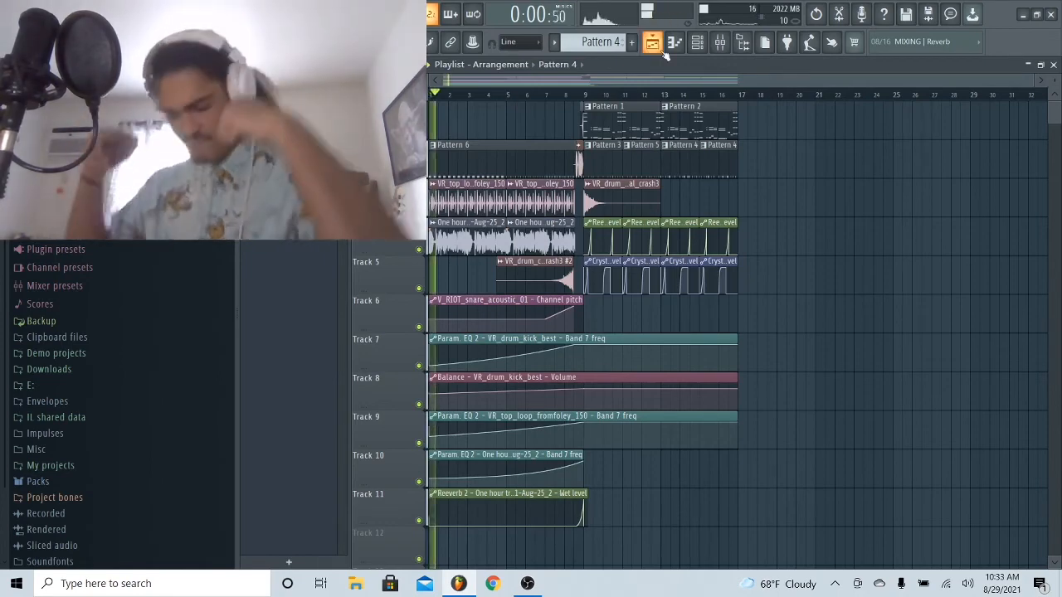